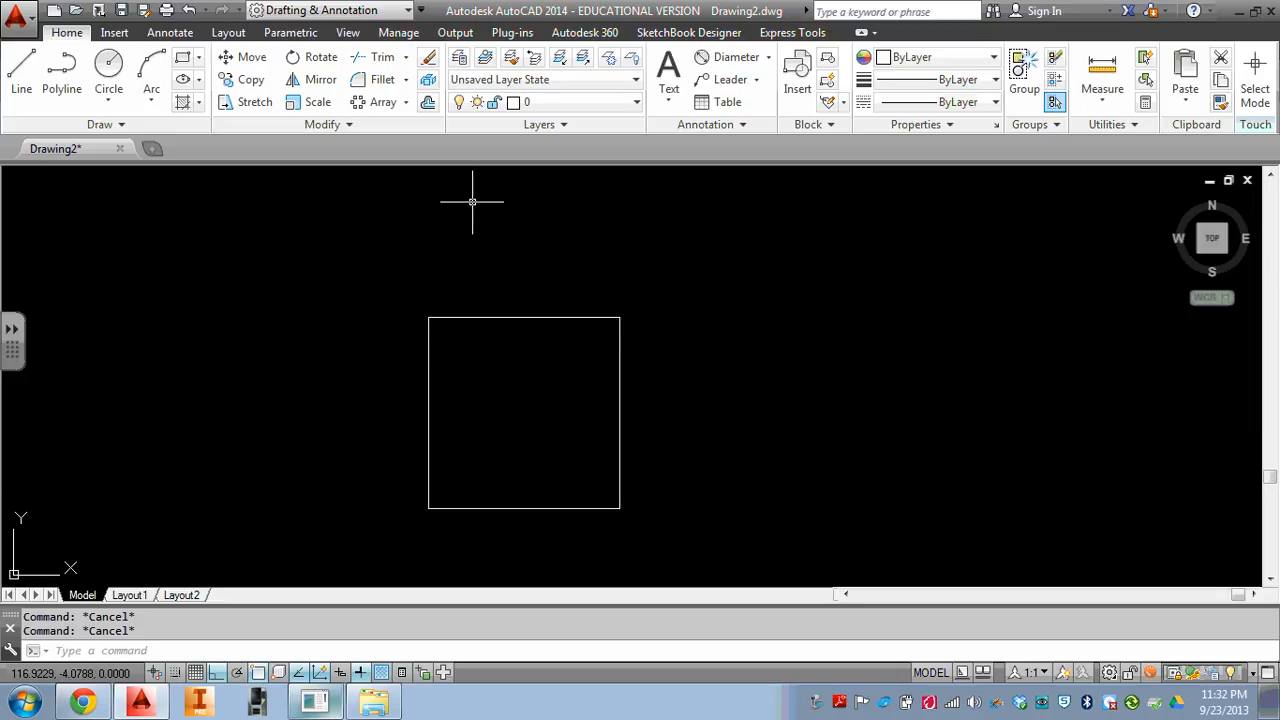
# Step: Offset all four sides of the square inward by a distance of 1
pyautogui.click(426, 106)
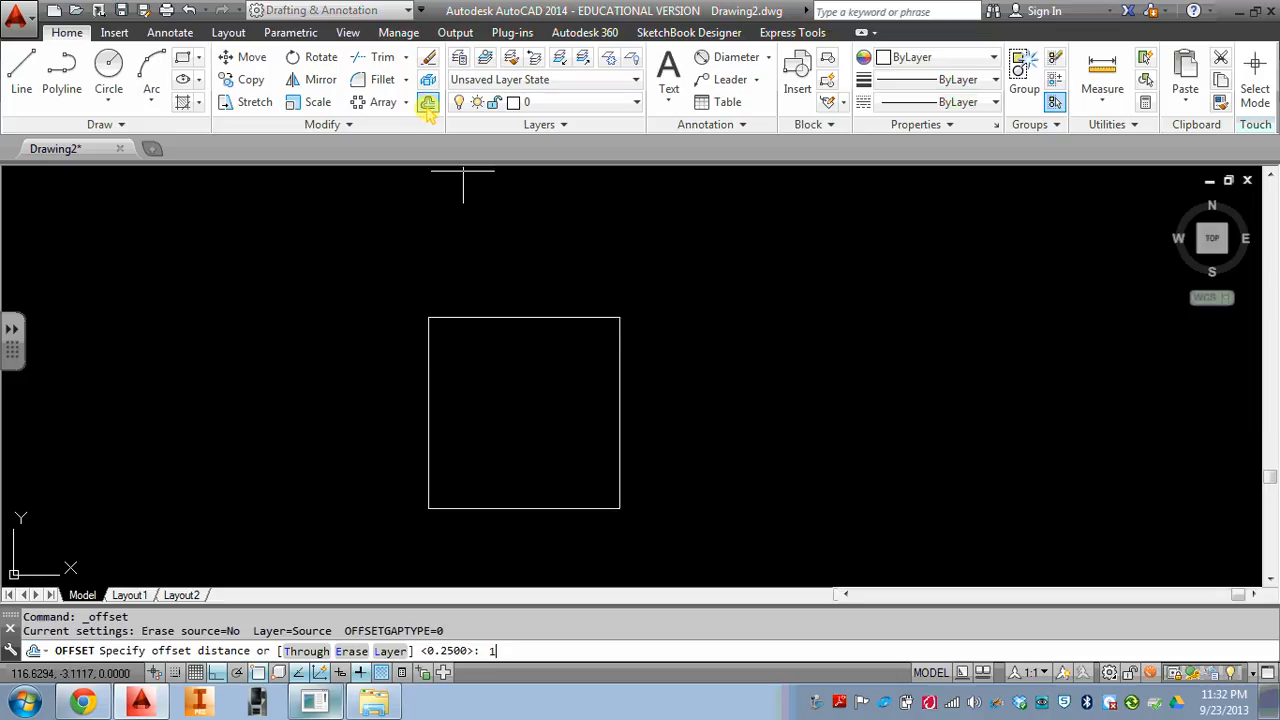
pyautogui.write('1')
pyautogui.press('Return')
pyautogui.click(430, 360)
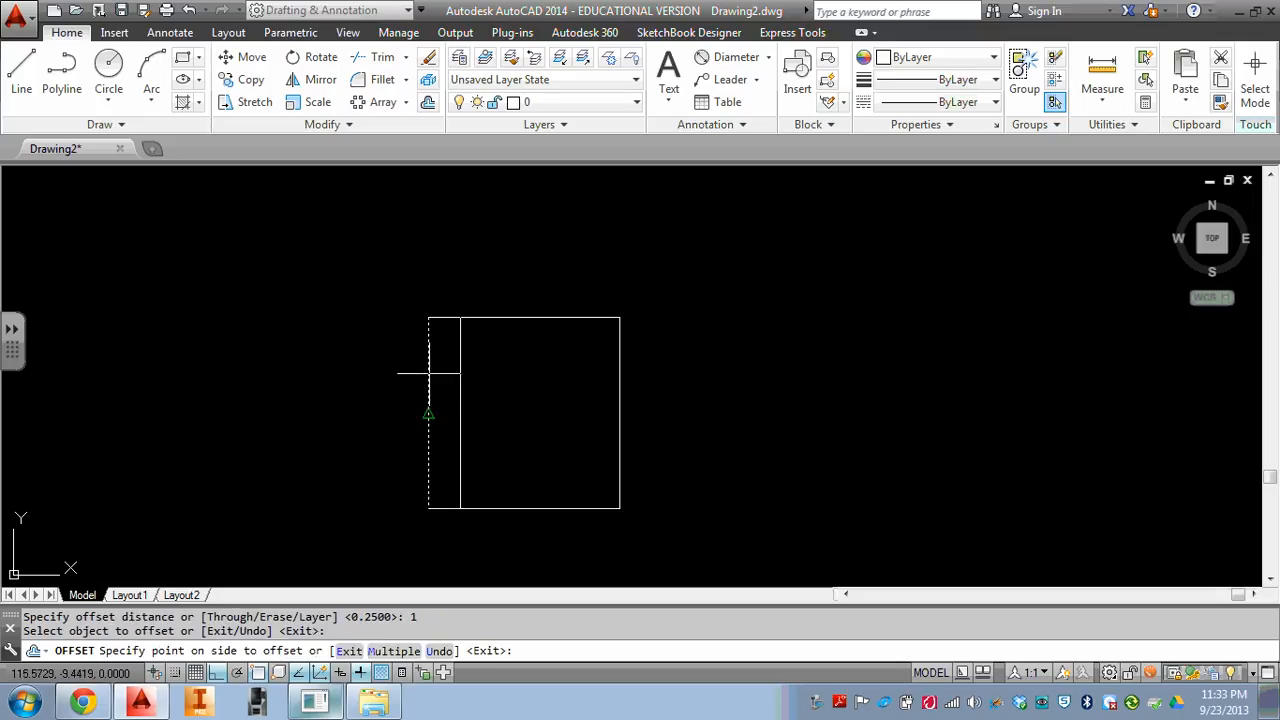
pyautogui.click(520, 335)
pyautogui.click(518, 319)
pyautogui.click(525, 366)
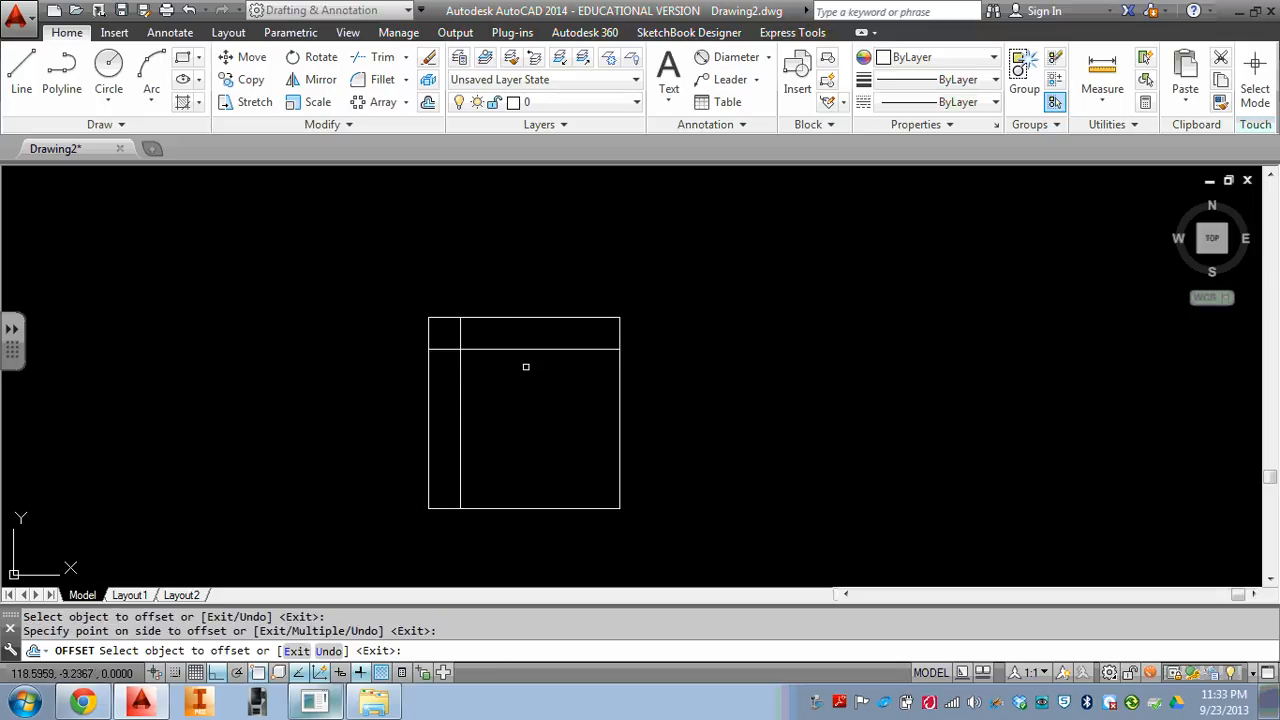
pyautogui.click(543, 506)
pyautogui.click(538, 490)
pyautogui.click(618, 445)
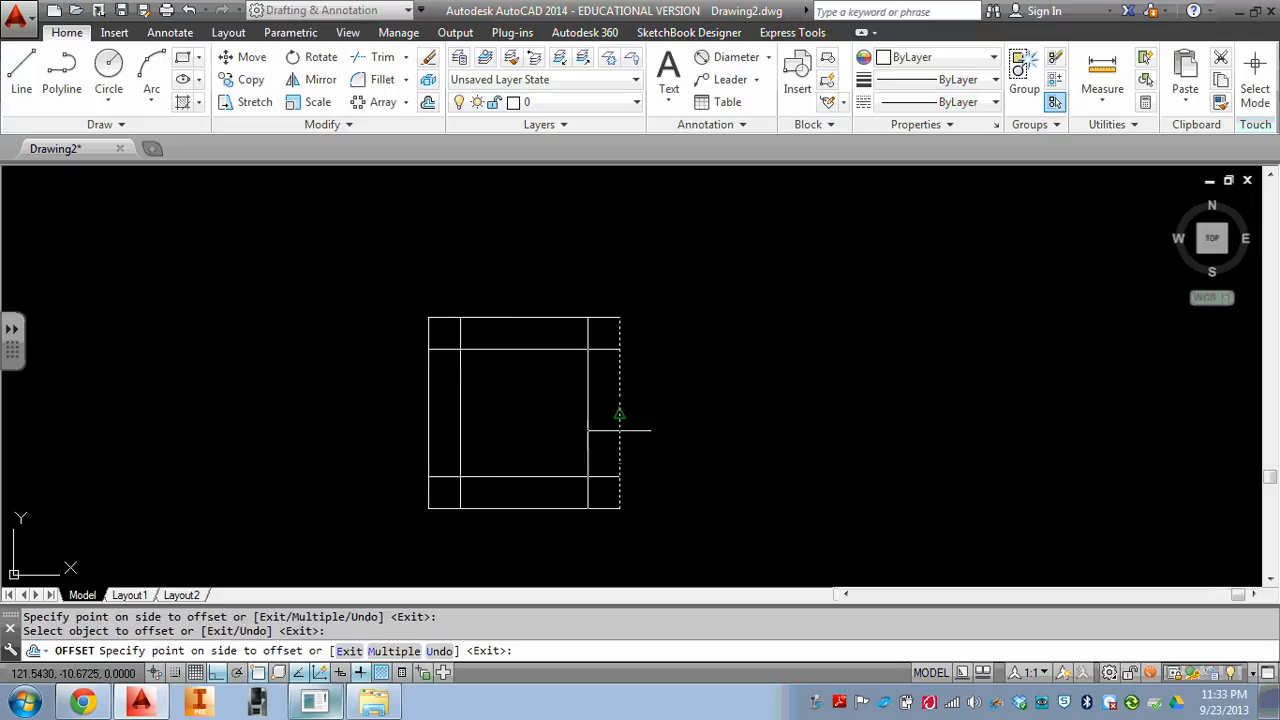
pyautogui.click(570, 415)
pyautogui.press('Escape')
pyautogui.press('Escape')
pyautogui.press('Escape')
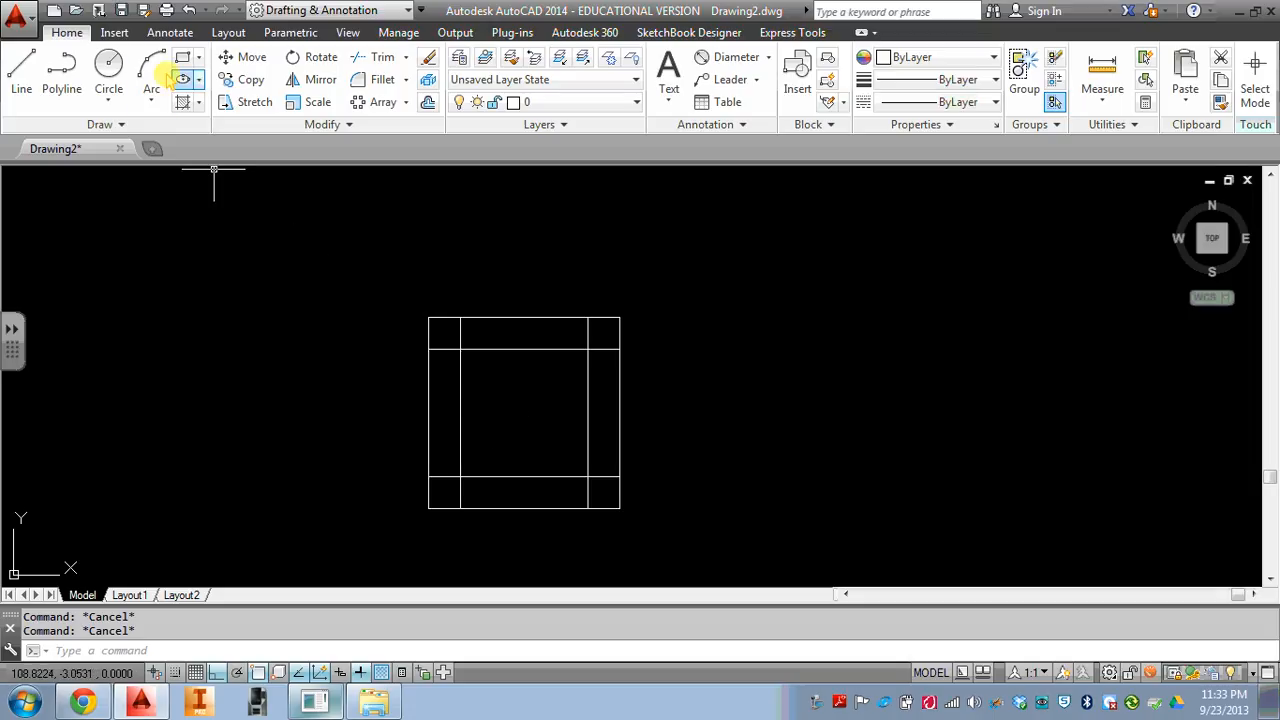
# Step: Draw a 0.5 diameter circle centred on the upper-left intersection of the offset lines
pyautogui.click(108, 70)
pyautogui.click(460, 349)
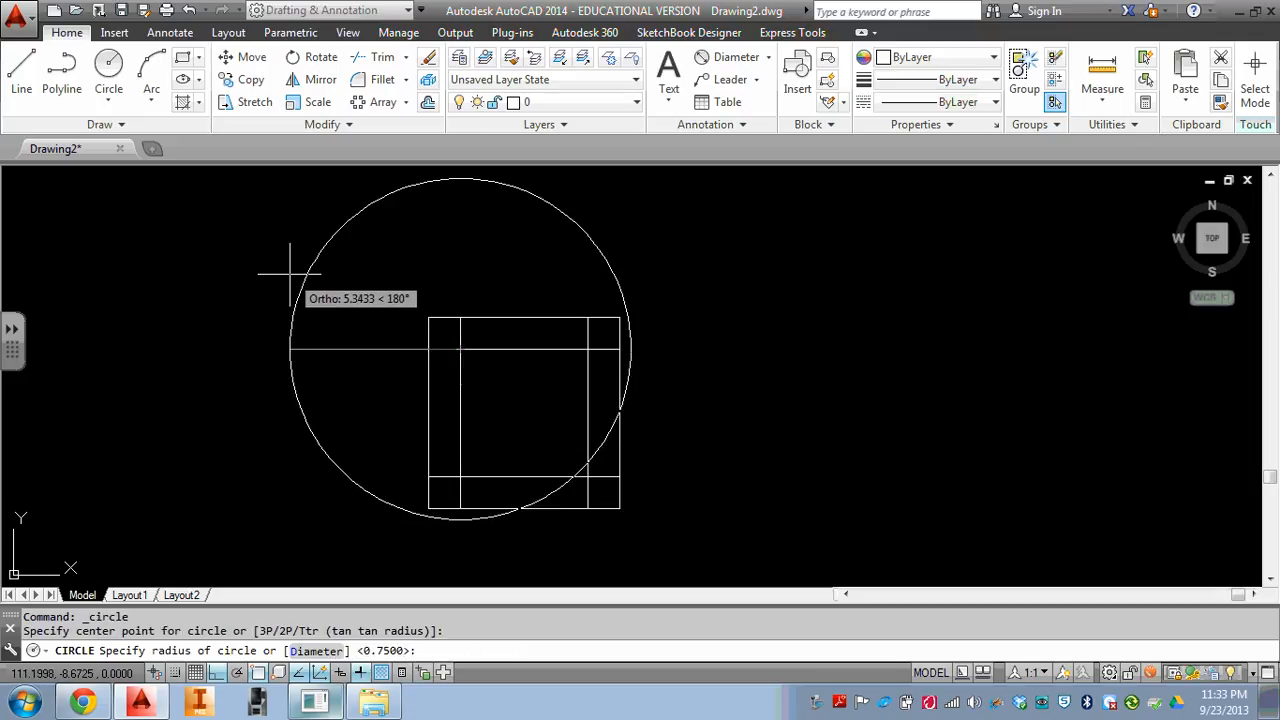
pyautogui.write('d')
pyautogui.press('Return')
pyautogui.write('.5')
pyautogui.press('Return')
pyautogui.press('Escape')
# Step: Set the small circle's lineweight to 0.30 mm
pyautogui.scroll(3, 457, 379)
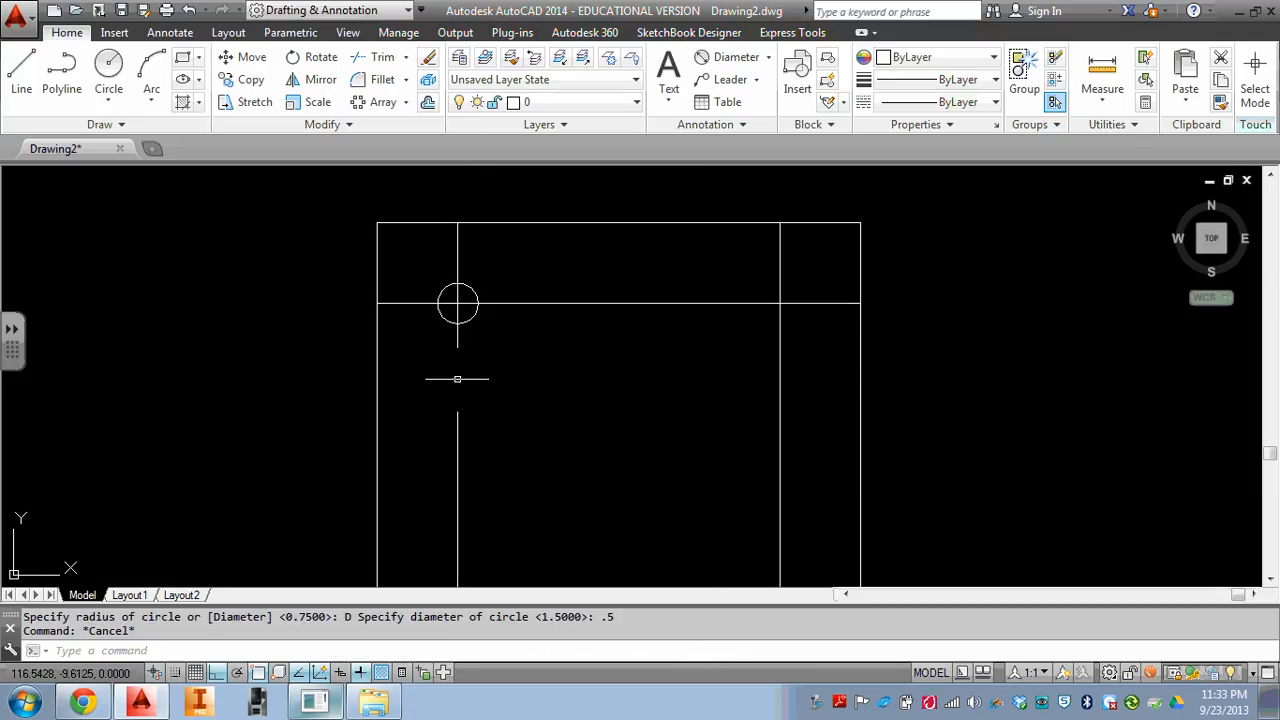
pyautogui.click(434, 279)
pyautogui.click(543, 374)
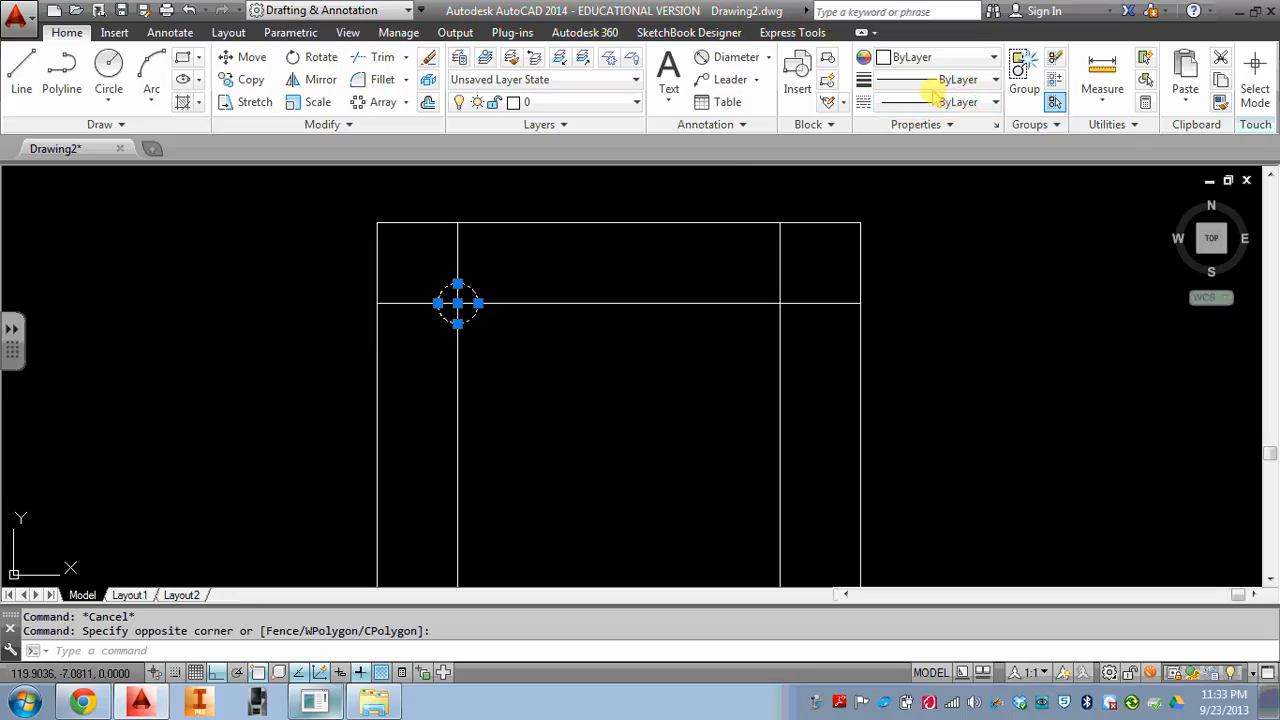
pyautogui.click(940, 80)
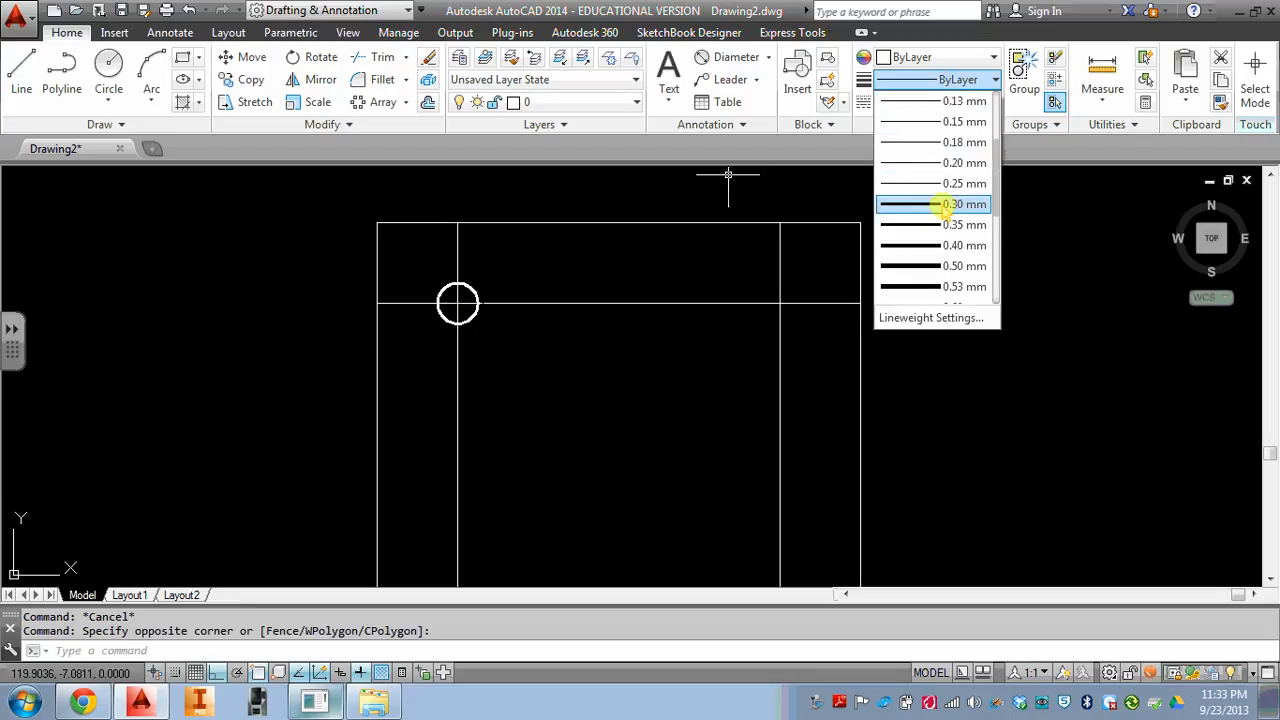
pyautogui.press('Escape')
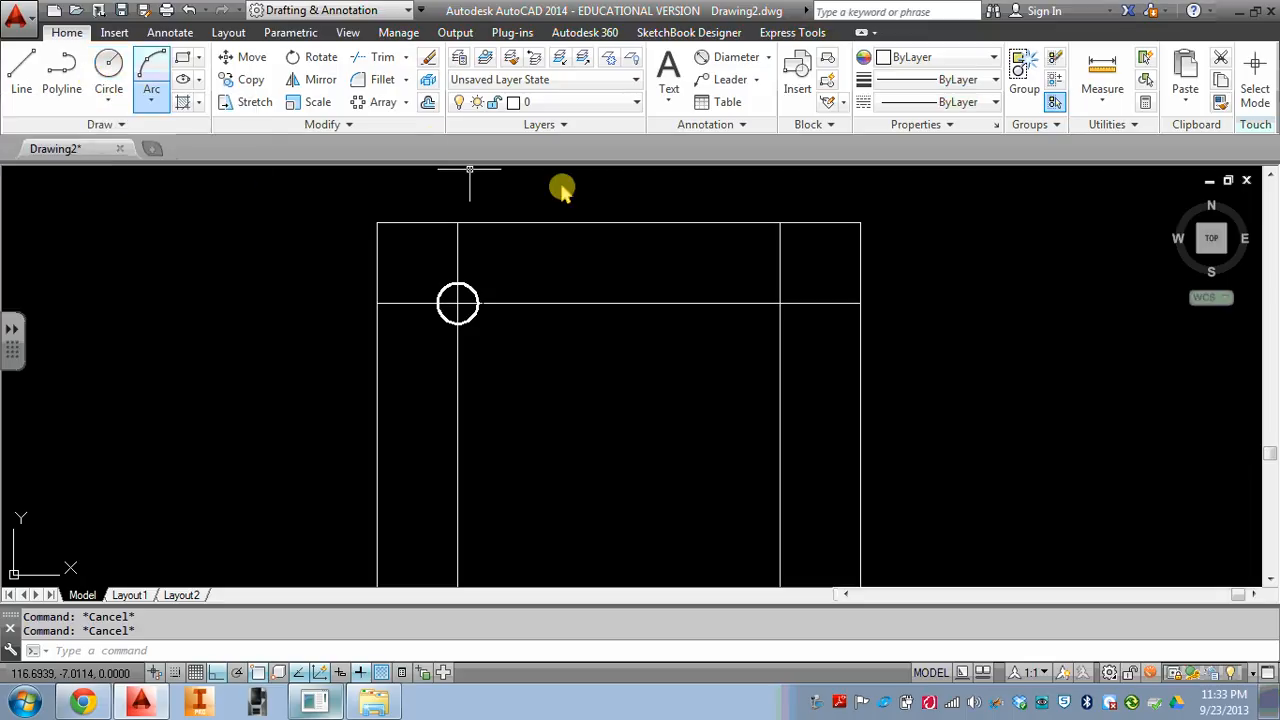
# Step: Create a rectangular array of the small circle and flip its three rows so they run downward into the square
pyautogui.click(405, 102)
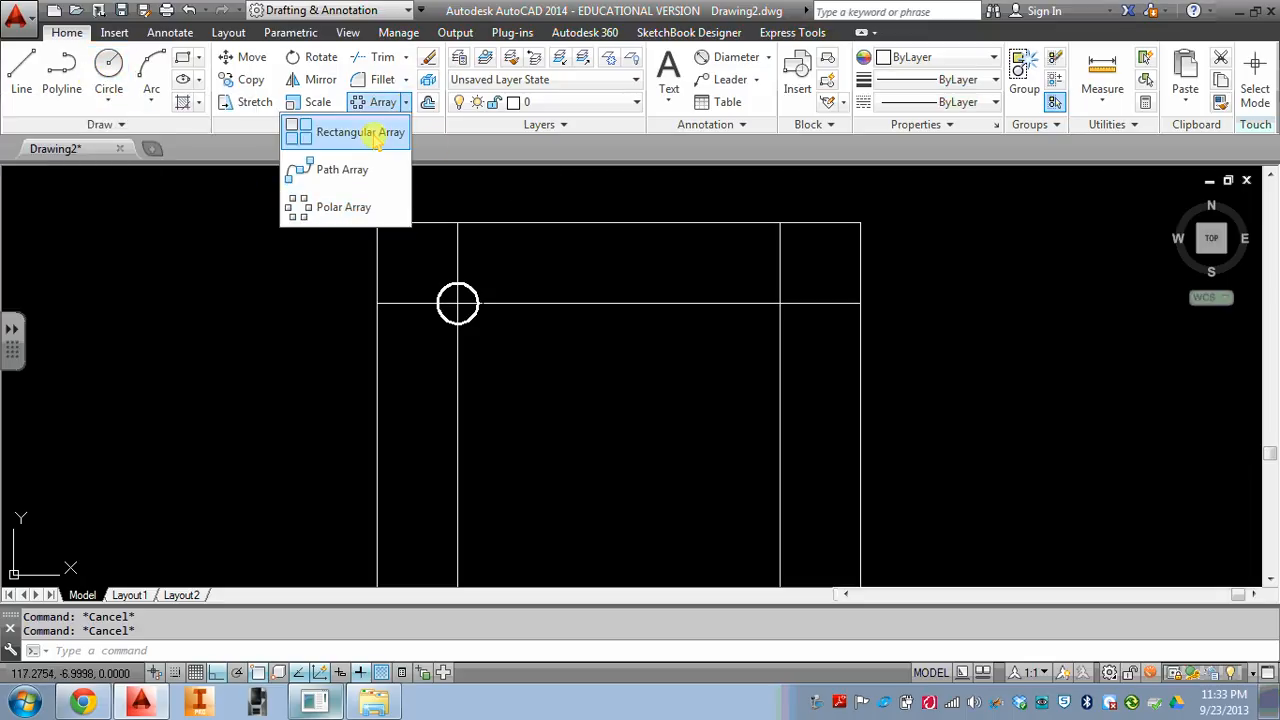
pyautogui.click(376, 138)
pyautogui.click(472, 288)
pyautogui.scroll(-1, 472, 289)
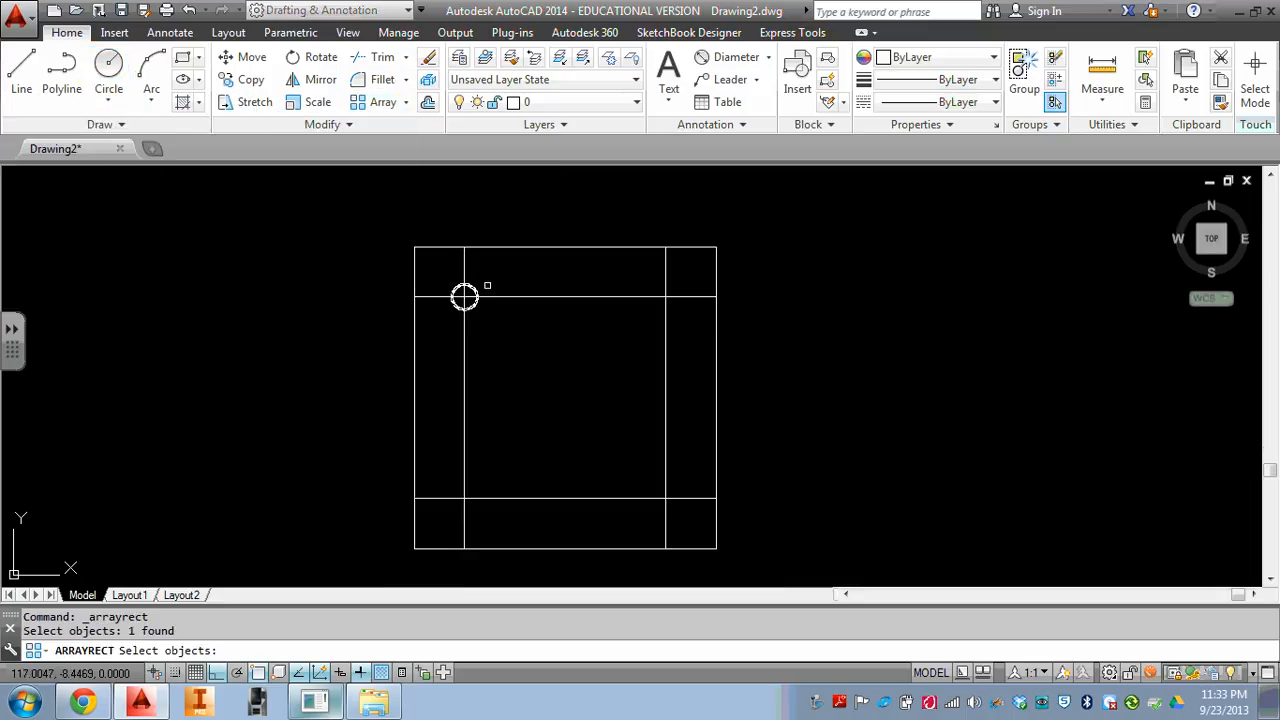
pyautogui.press('Return')
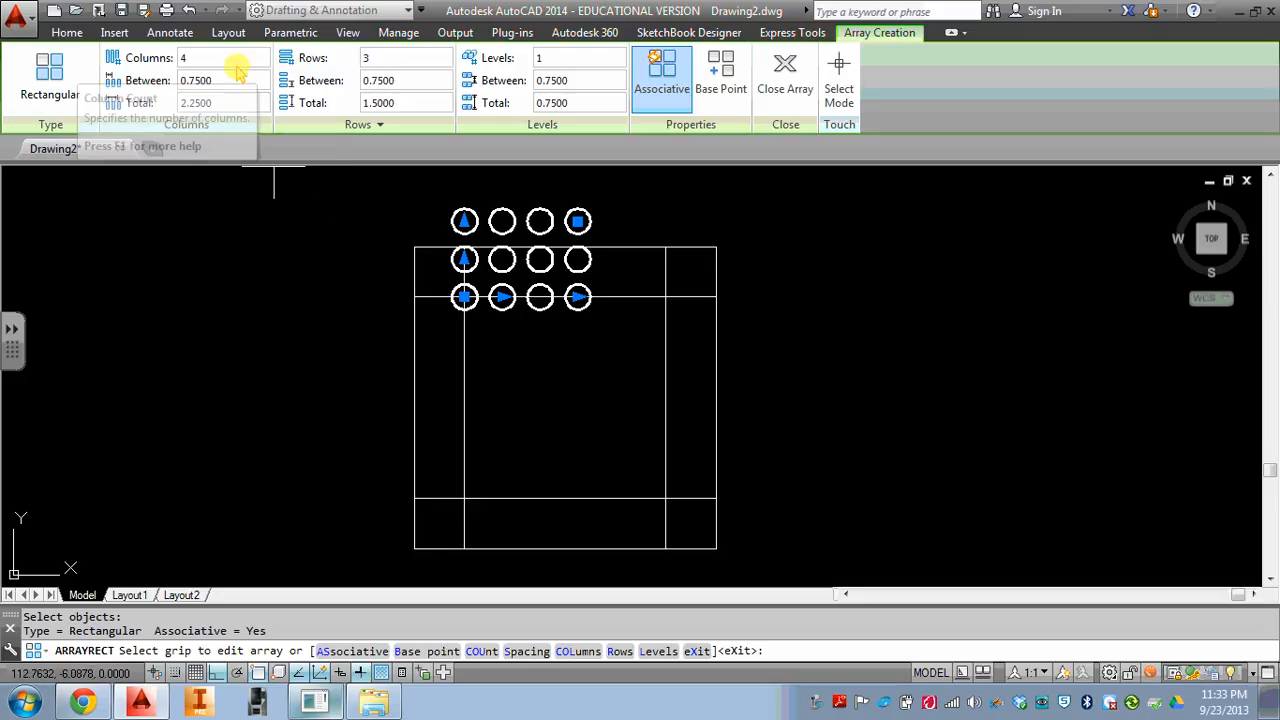
pyautogui.click(202, 57)
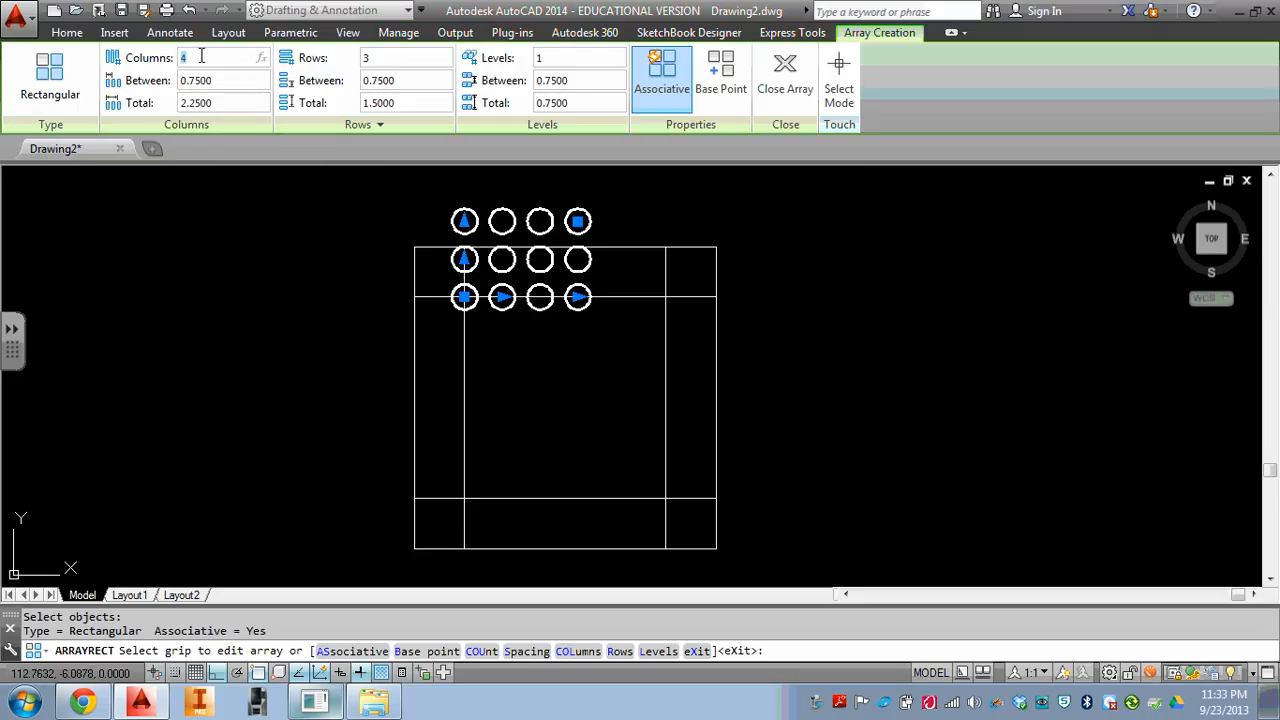
pyautogui.click(465, 220)
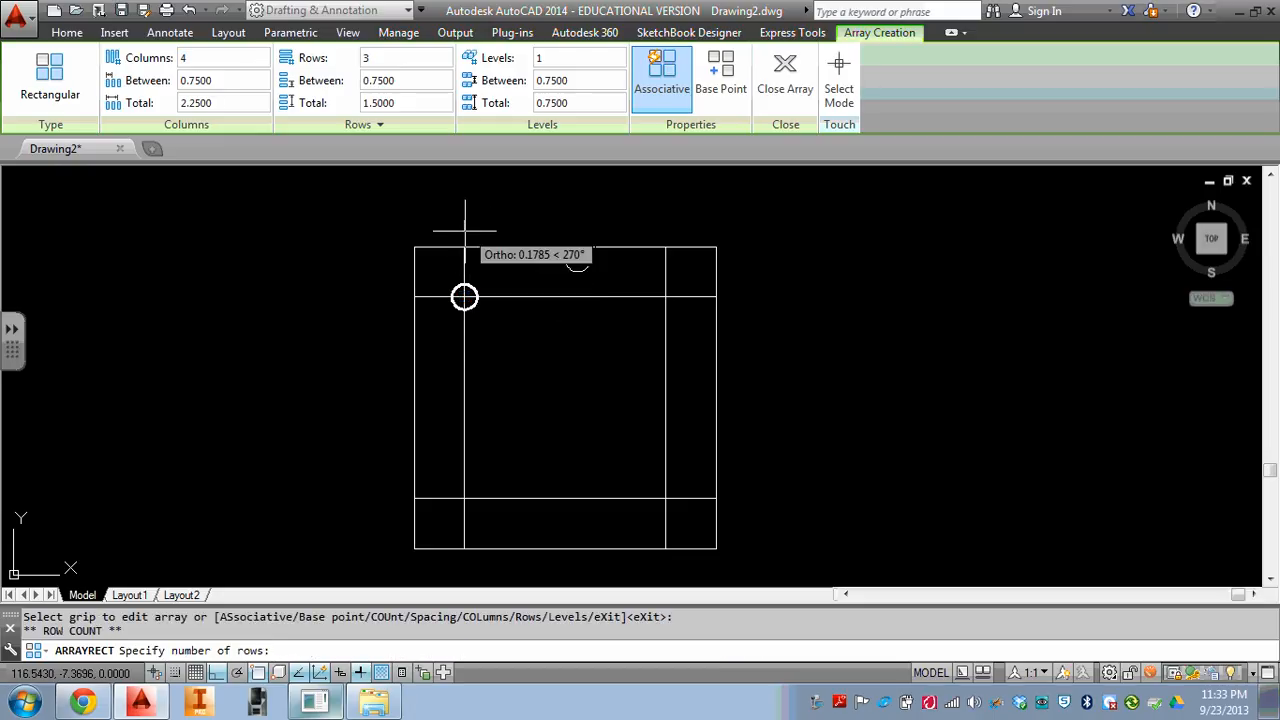
pyautogui.click(480, 378)
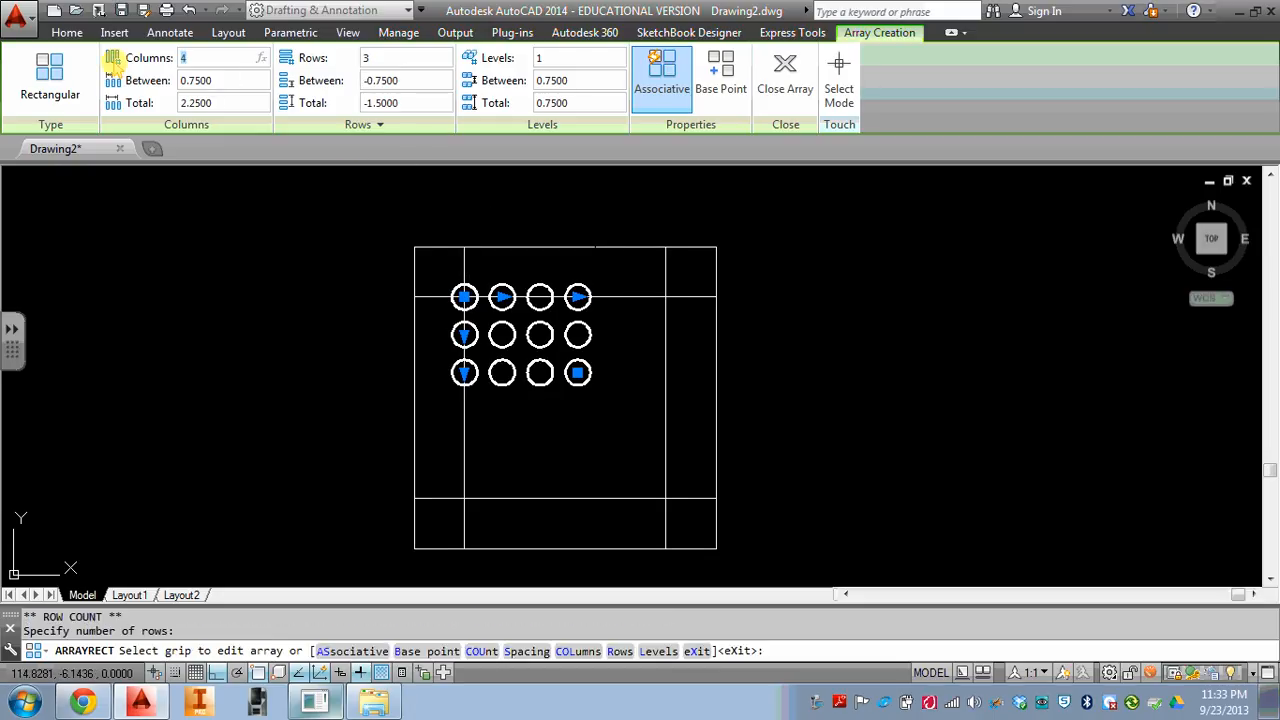
# Step: Set the array to 3 columns spaced 2 apart and the row spacing to -2, and finish the array
pyautogui.press('Return')
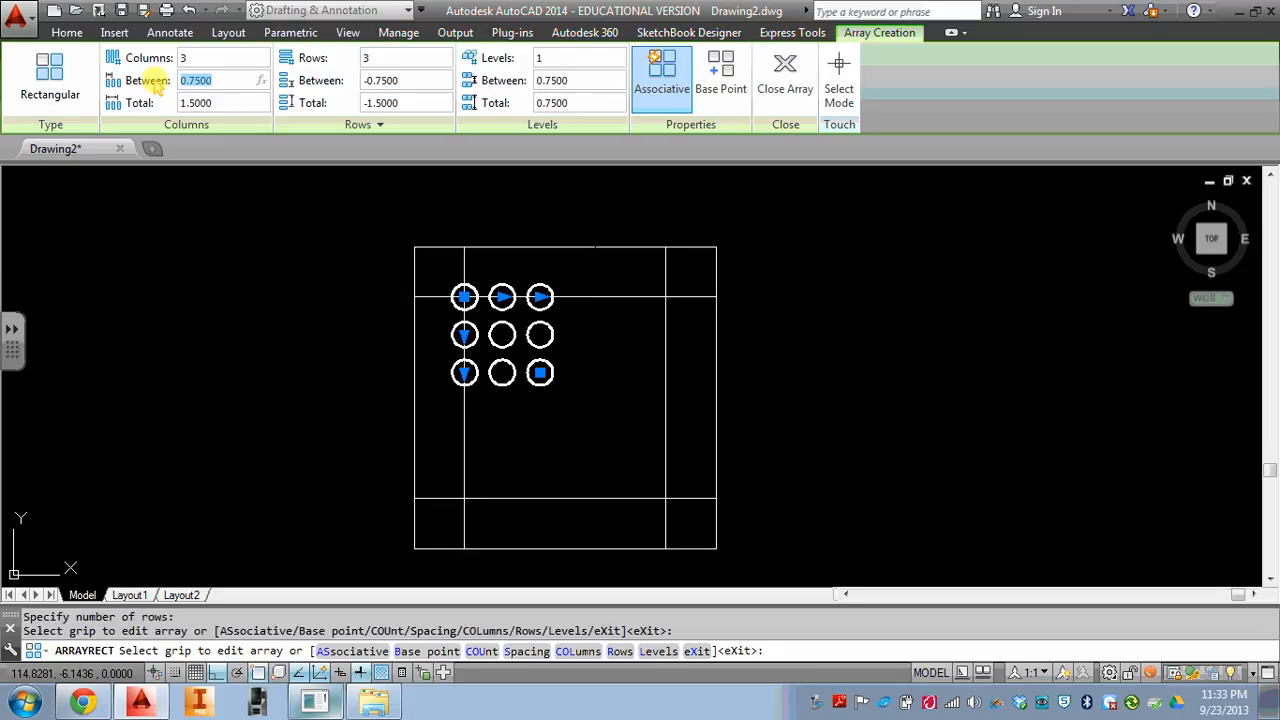
pyautogui.press('Return')
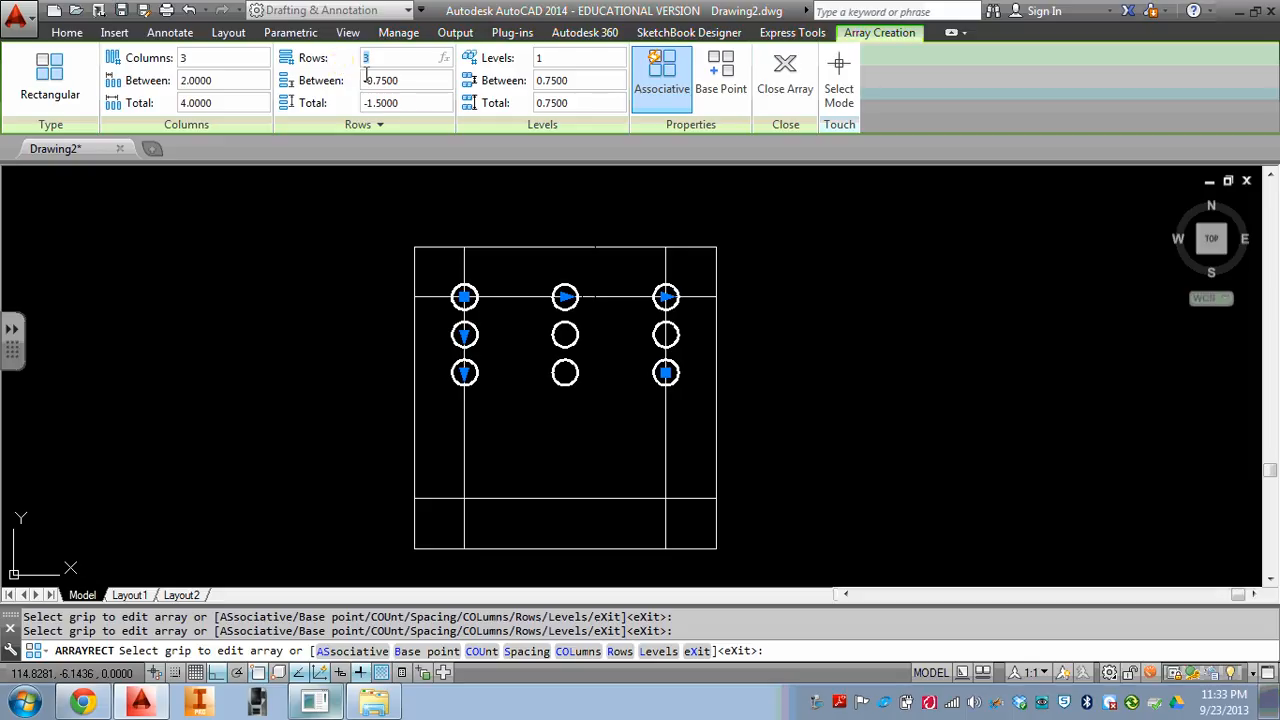
pyautogui.write('-2')
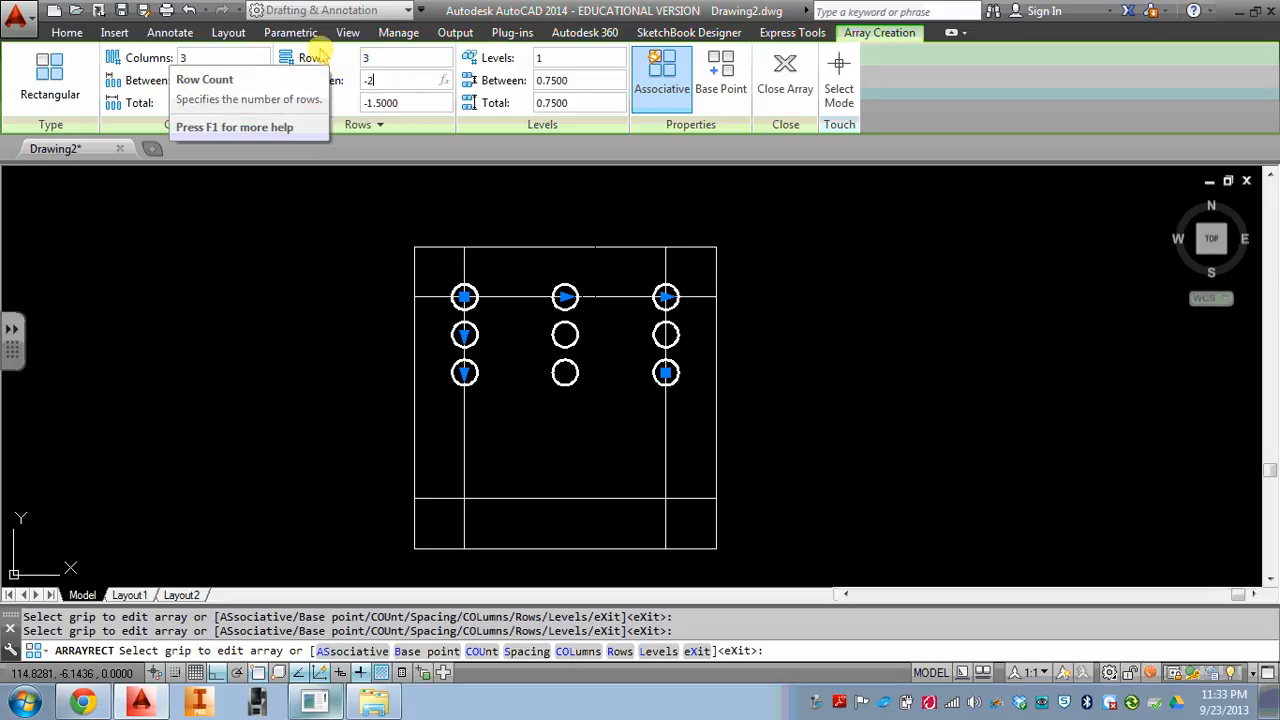
pyautogui.press('Return')
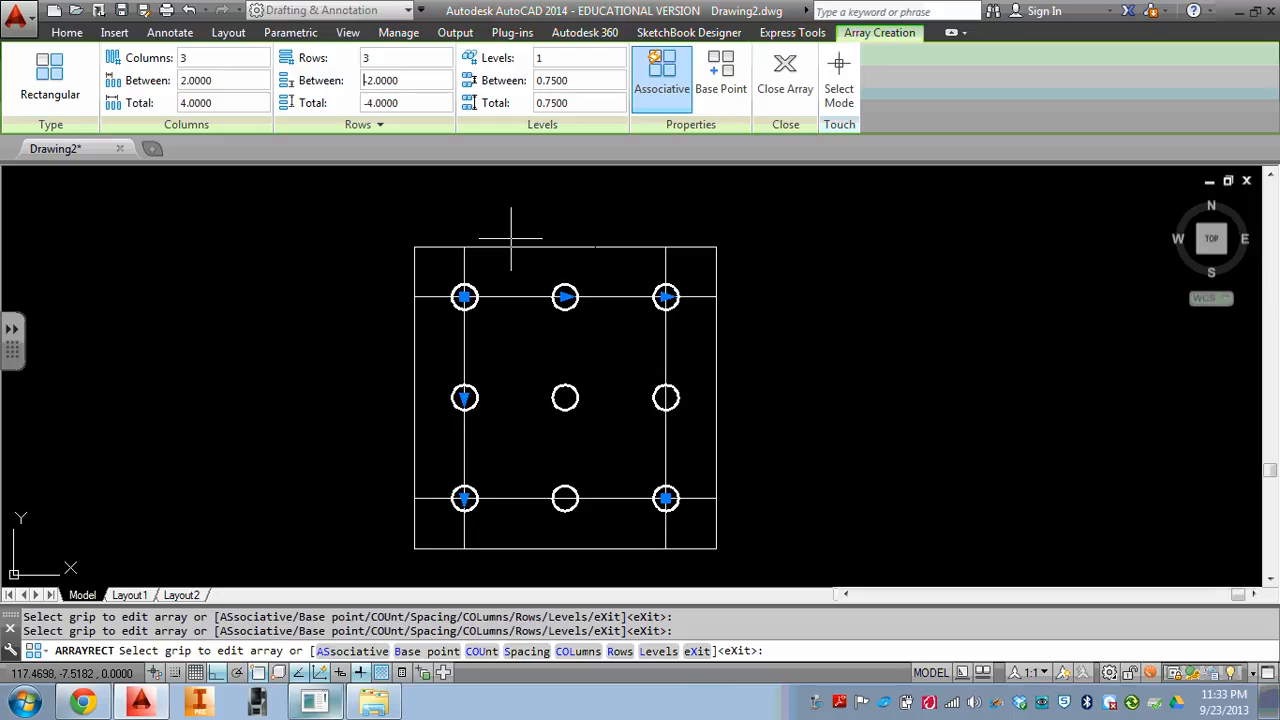
pyautogui.press('Return')
pyautogui.press('Escape')
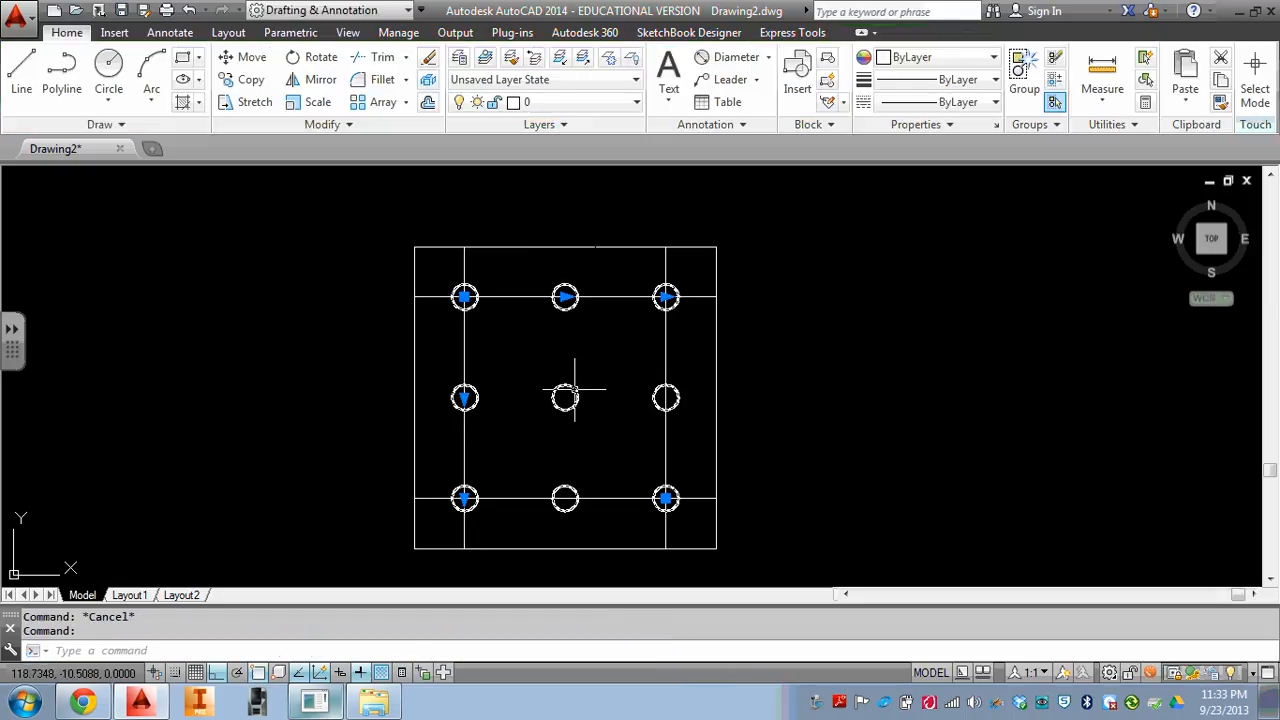
pyautogui.press('Escape')
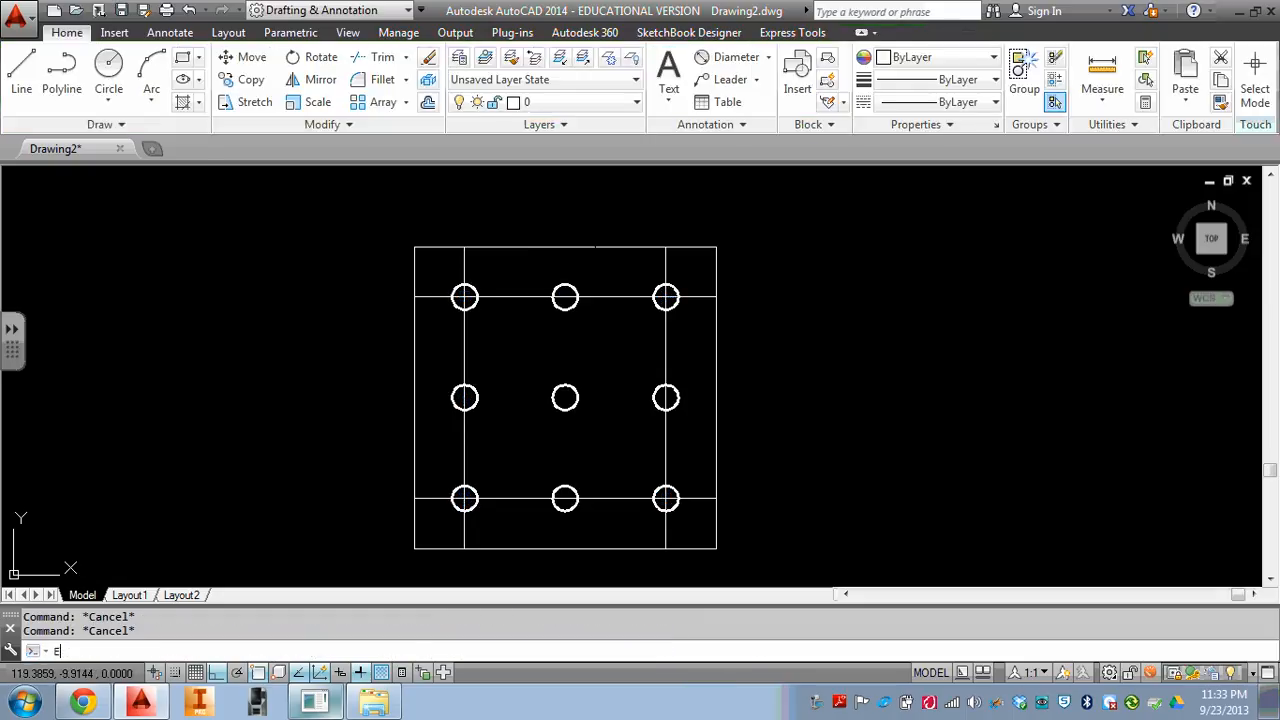
# Step: Explode the circle array and erase the small circle at the square's centre
pyautogui.write('EXPLODE')
pyautogui.press('Return')
pyautogui.click(606, 357)
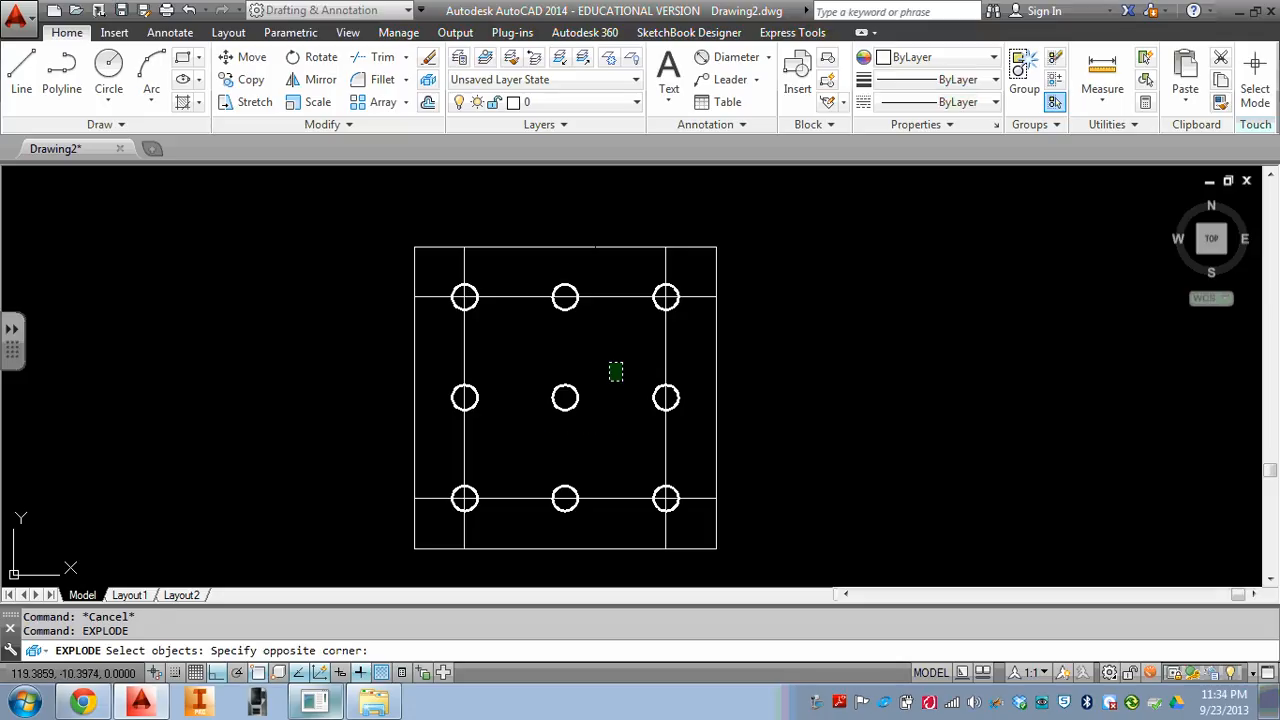
pyautogui.click(566, 400)
pyautogui.press('Return')
pyautogui.write('e')
pyautogui.press('Return')
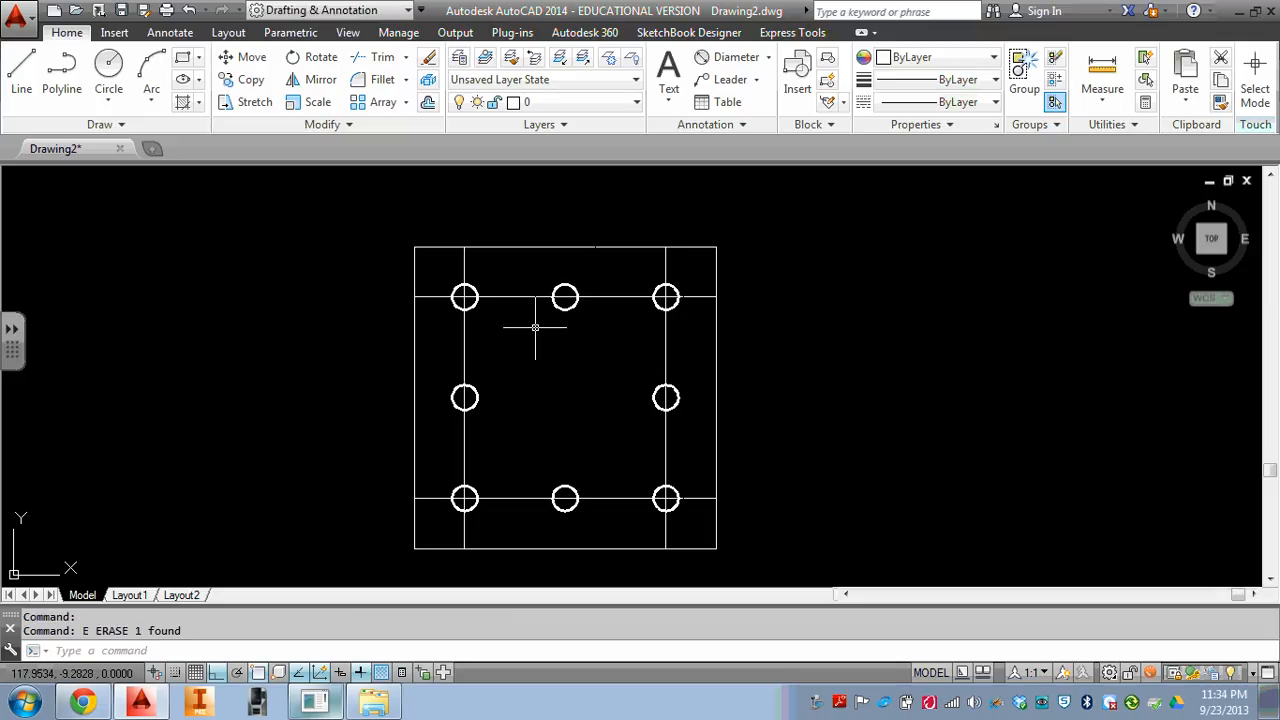
# Step: Draw a horizontal and a vertical centre line across the square between the midpoints of opposite sides
pyautogui.click(21, 70)
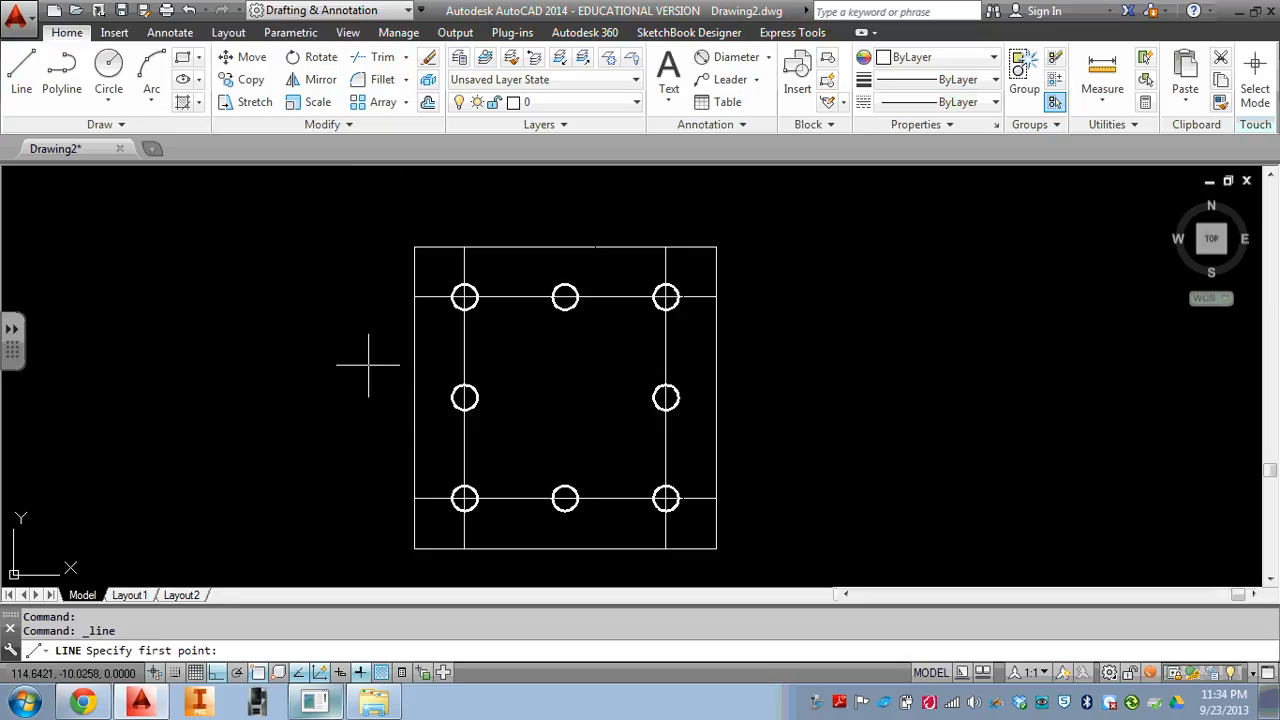
pyautogui.click(413, 397)
pyautogui.click(716, 397)
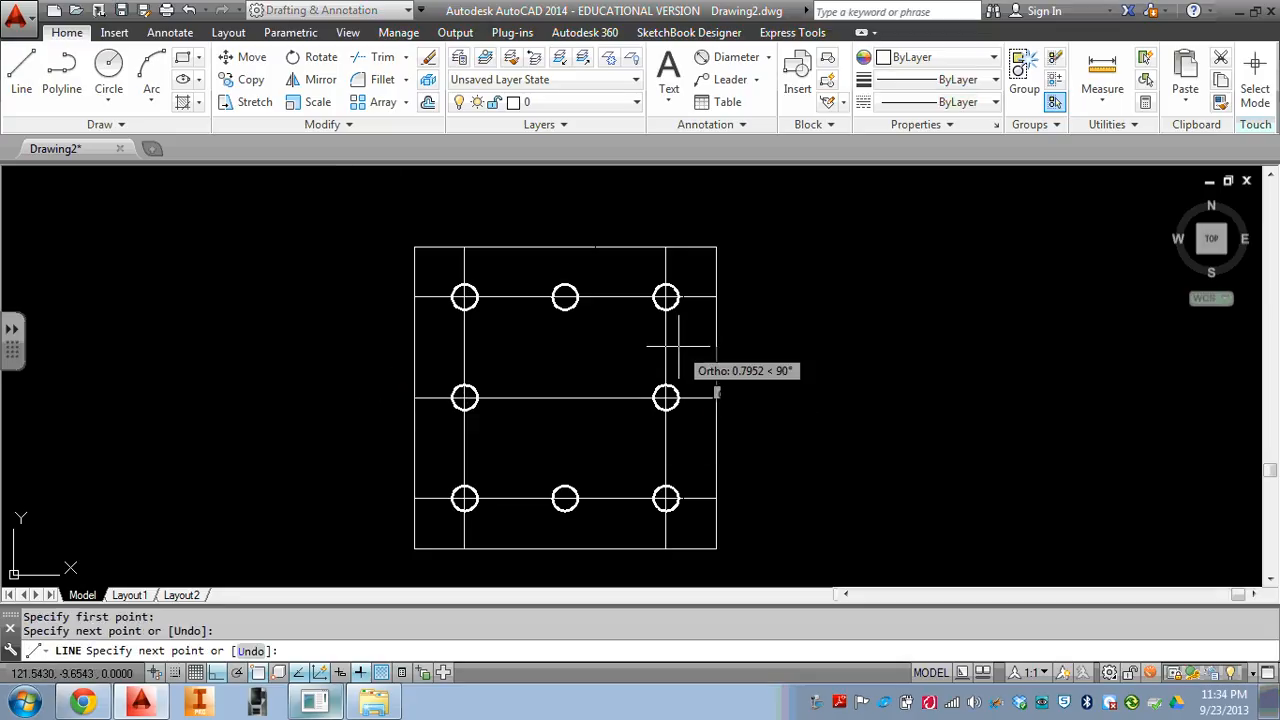
pyautogui.press('Return')
pyautogui.press('Return')
pyautogui.click(584, 243)
pyautogui.click(574, 548)
pyautogui.press('Return')
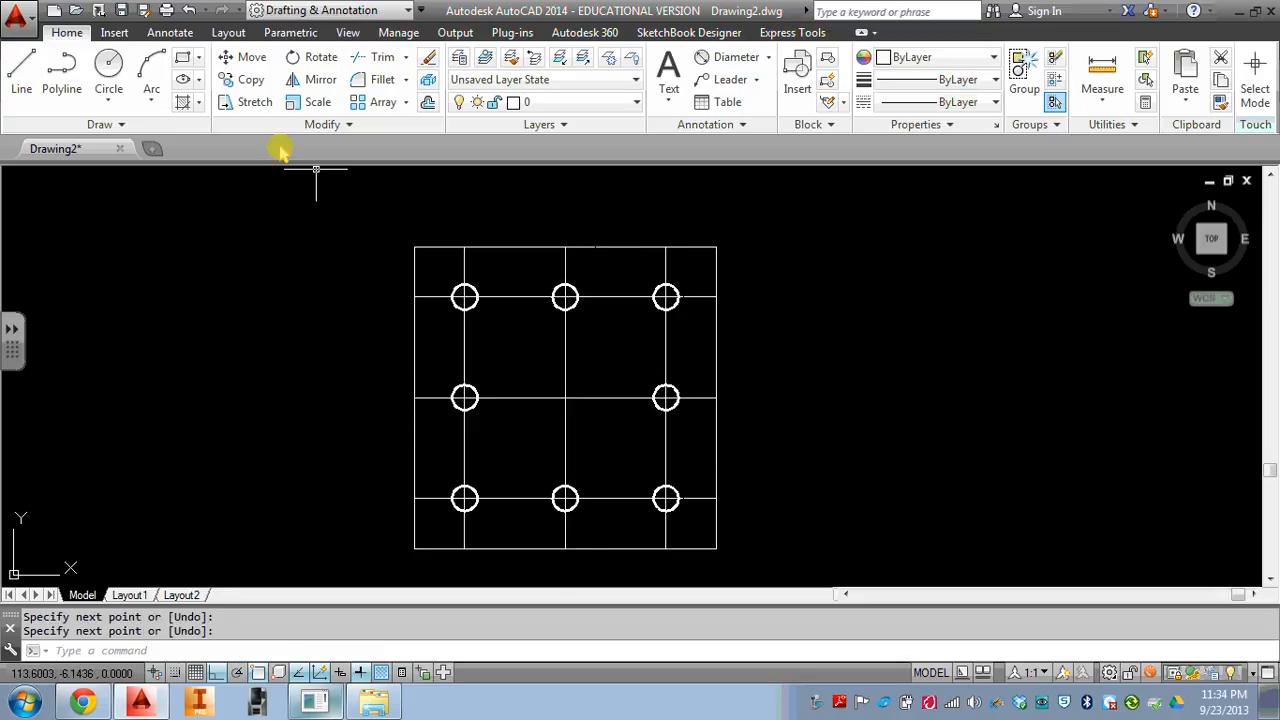
# Step: Draw a circle of diameter 3 centred on the intersection of the two centre lines
pyautogui.click(108, 70)
pyautogui.click(571, 396)
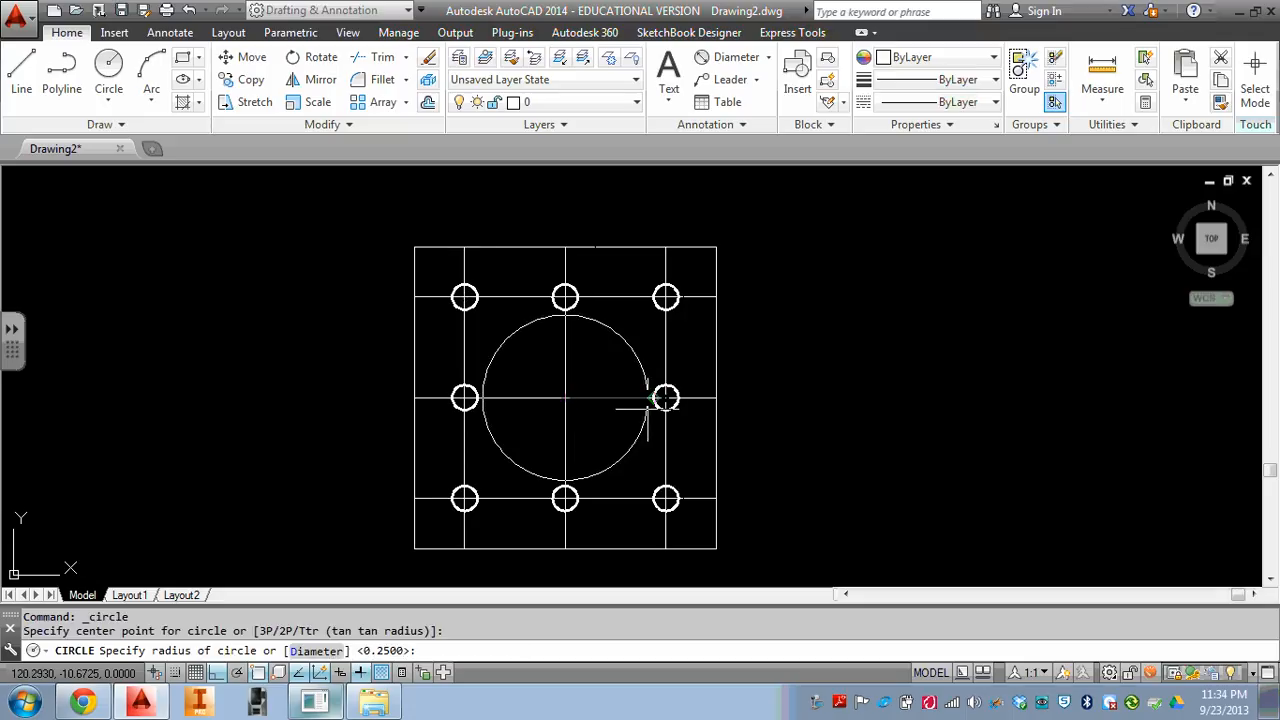
pyautogui.write('d')
pyautogui.press('Return')
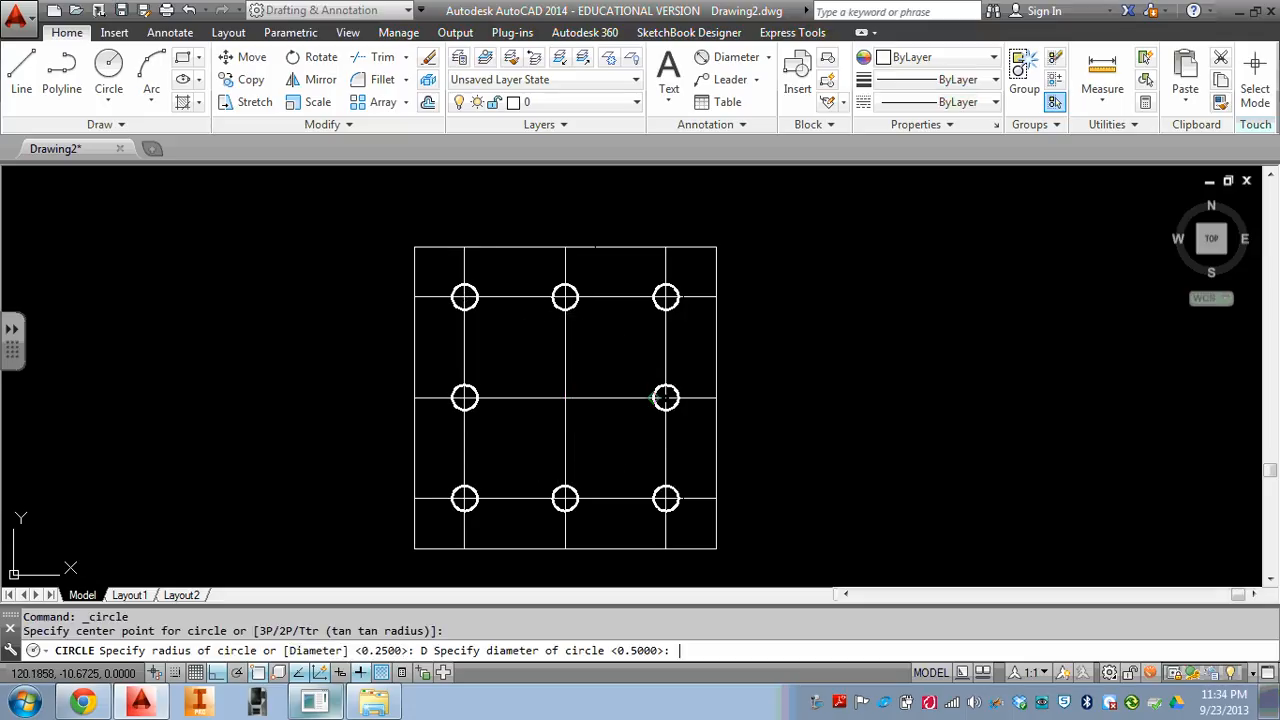
pyautogui.write('3')
pyautogui.press('Return')
pyautogui.press('Escape')
pyautogui.press('Escape')
# Step: Set the lineweight of the large centre circle and the square's four outer edges to 0.30 mm
pyautogui.click(512, 337)
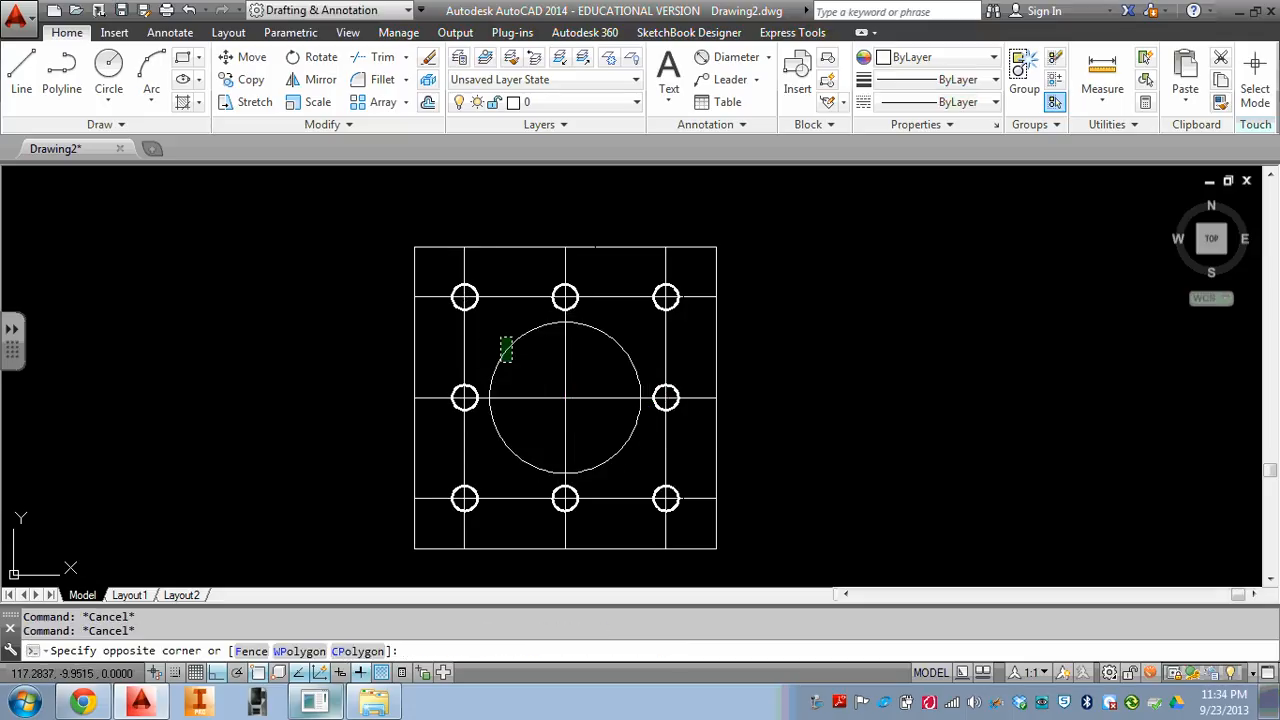
pyautogui.click(494, 358)
pyautogui.click(500, 223)
pyautogui.click(491, 272)
pyautogui.click(427, 260)
pyautogui.click(393, 272)
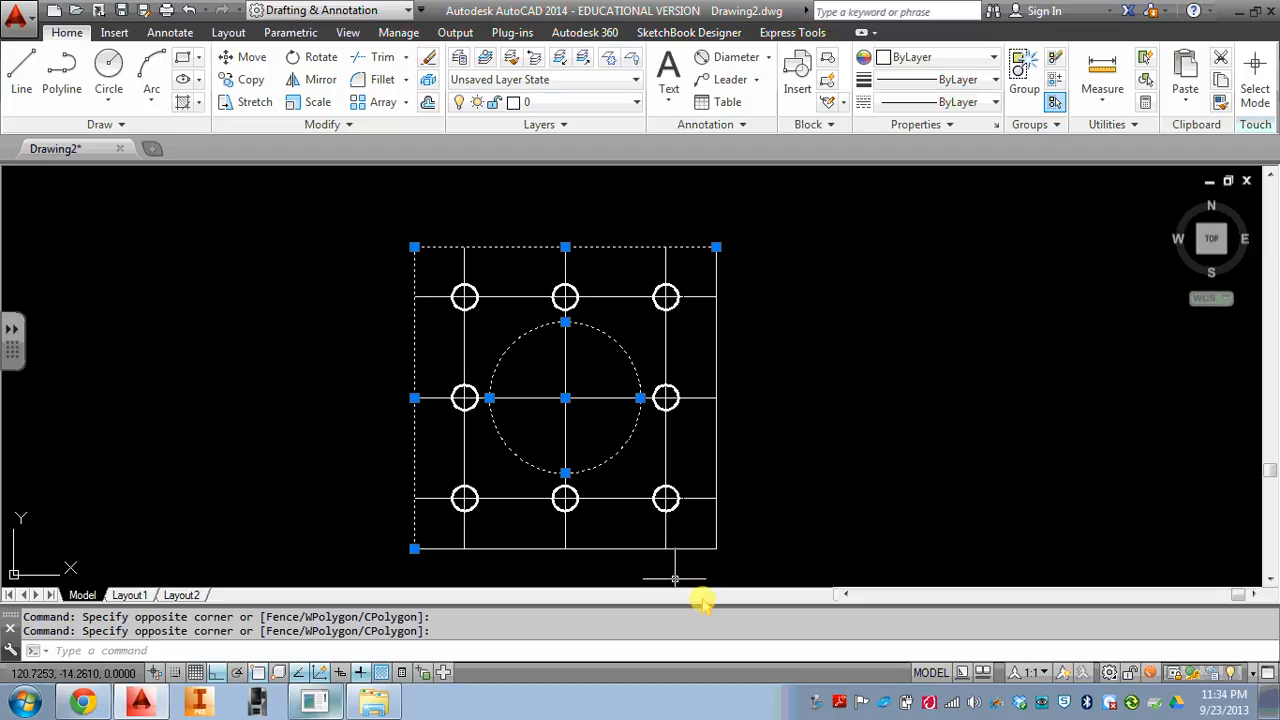
pyautogui.click(727, 550)
pyautogui.click(704, 534)
pyautogui.click(966, 80)
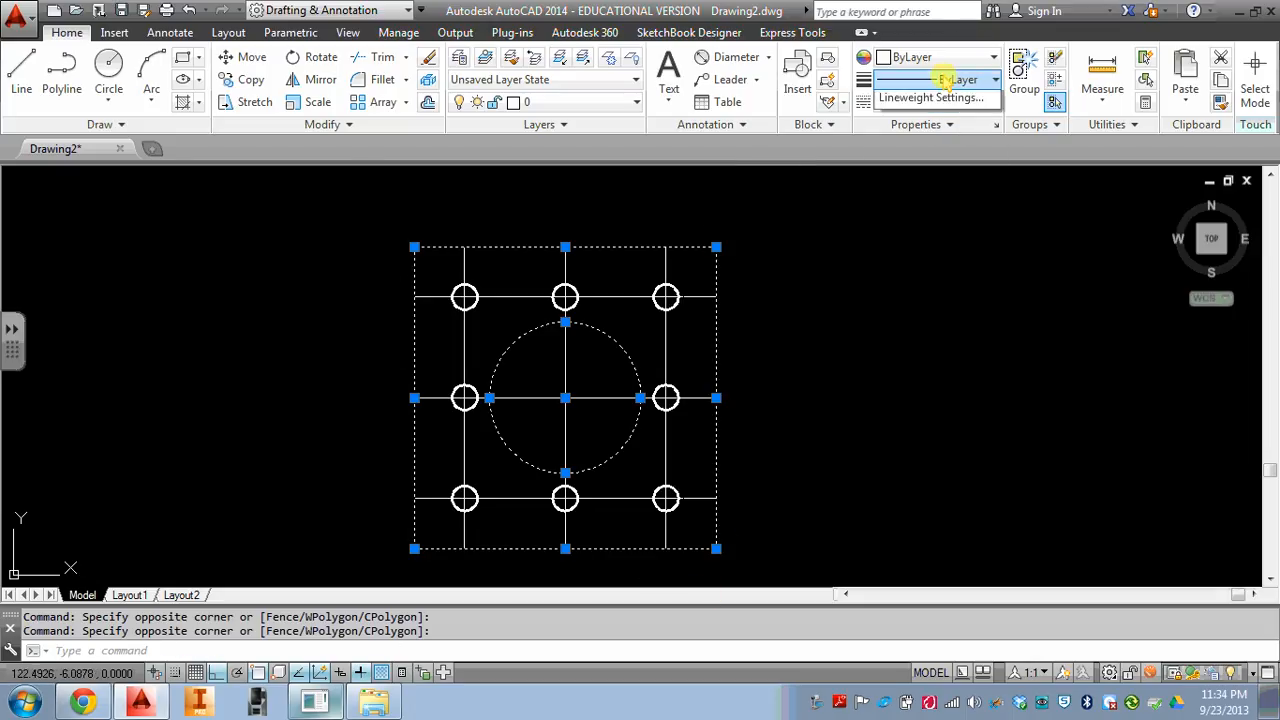
pyautogui.click(944, 266)
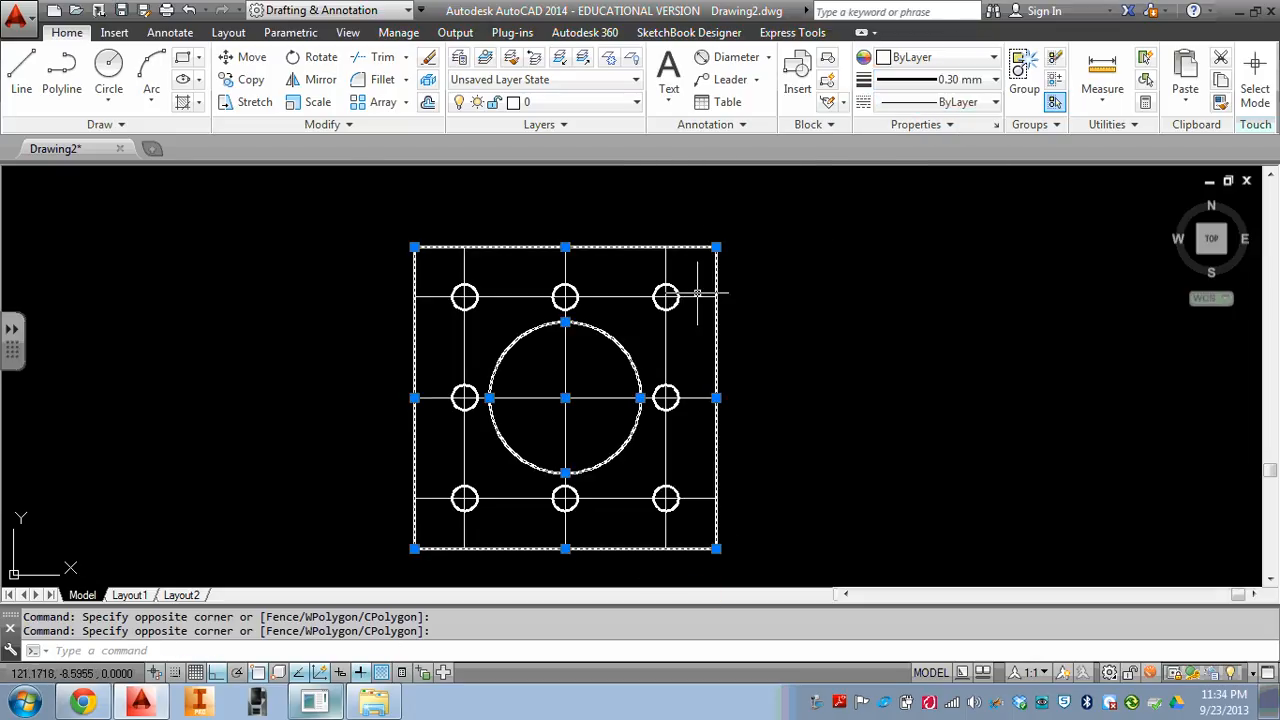
pyautogui.press('Escape')
pyautogui.press('Escape')
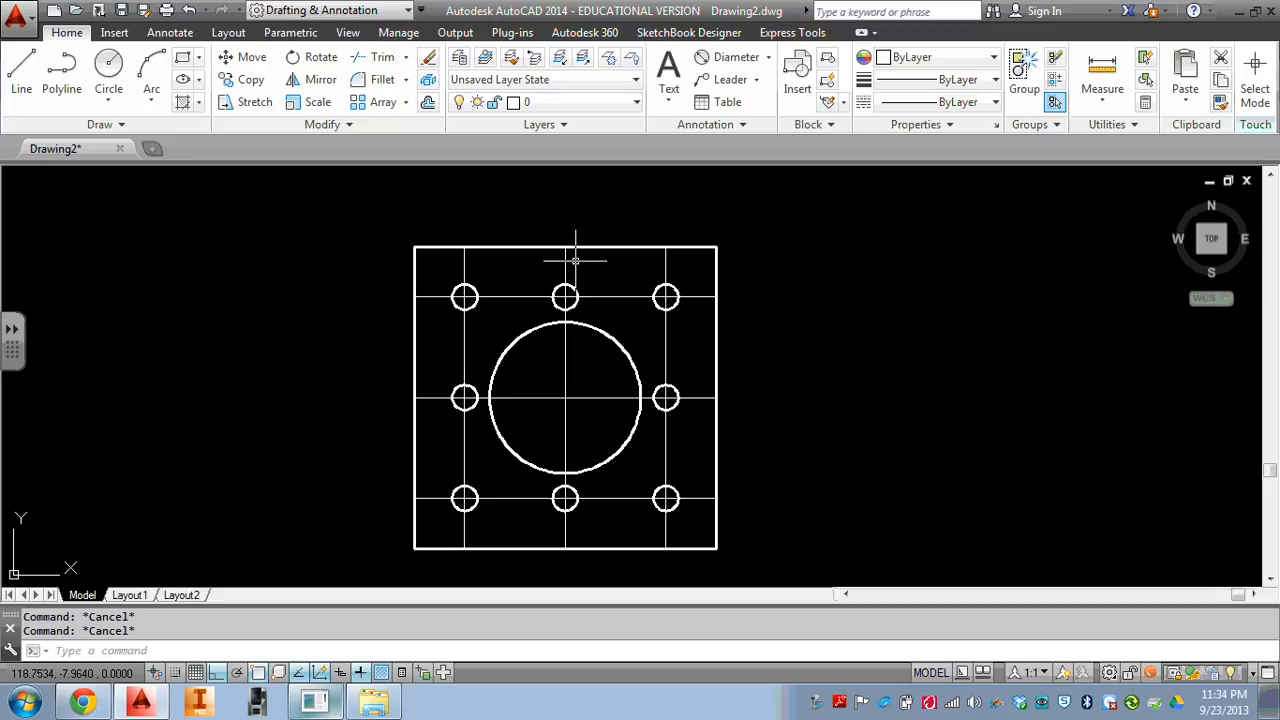
pyautogui.write('l')
pyautogui.press('Return')
pyautogui.click(464, 285)
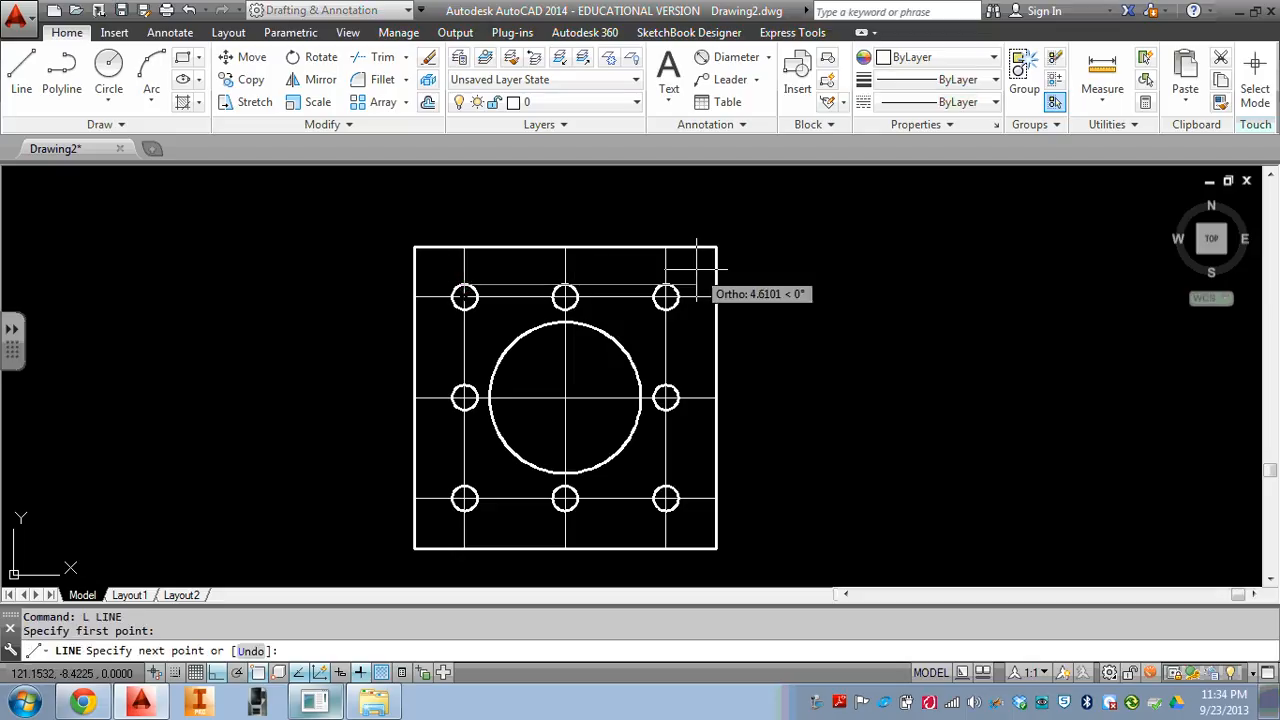
pyautogui.press('Escape')
pyautogui.press('Escape')
pyautogui.press('Escape')
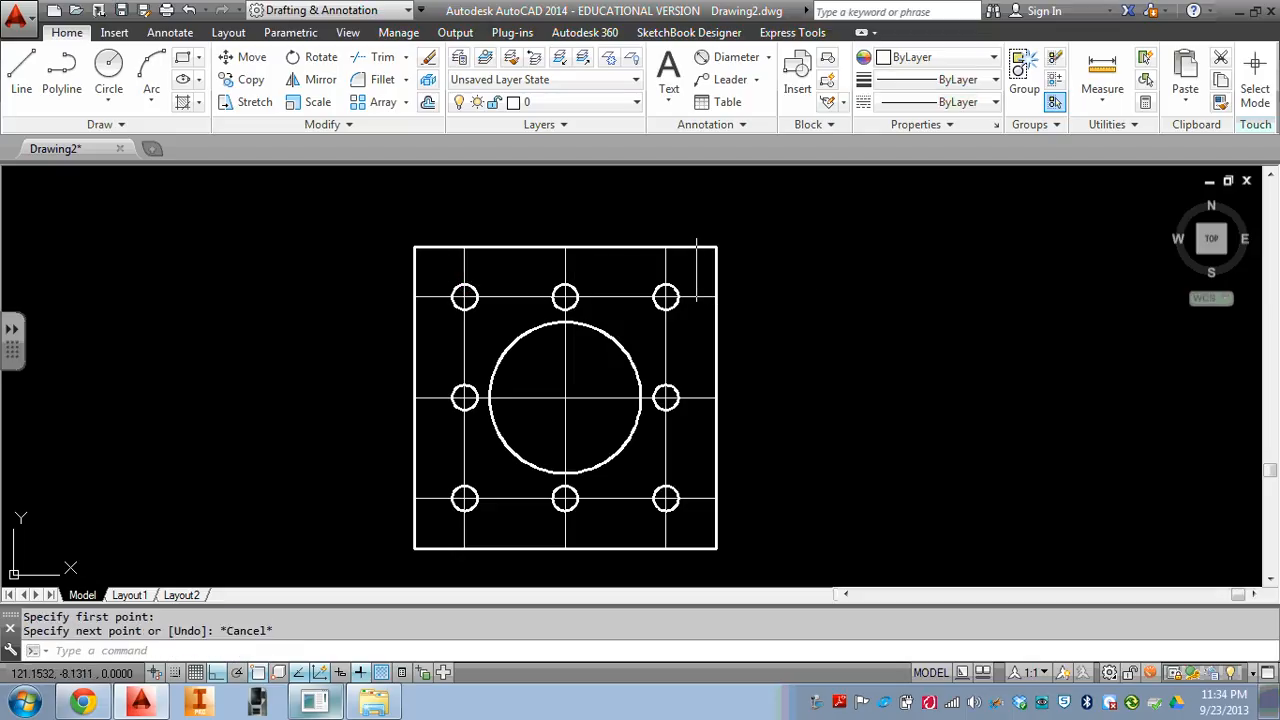
# Step: Try to offset the square's top edge inward by 0.75
pyautogui.click(428, 103)
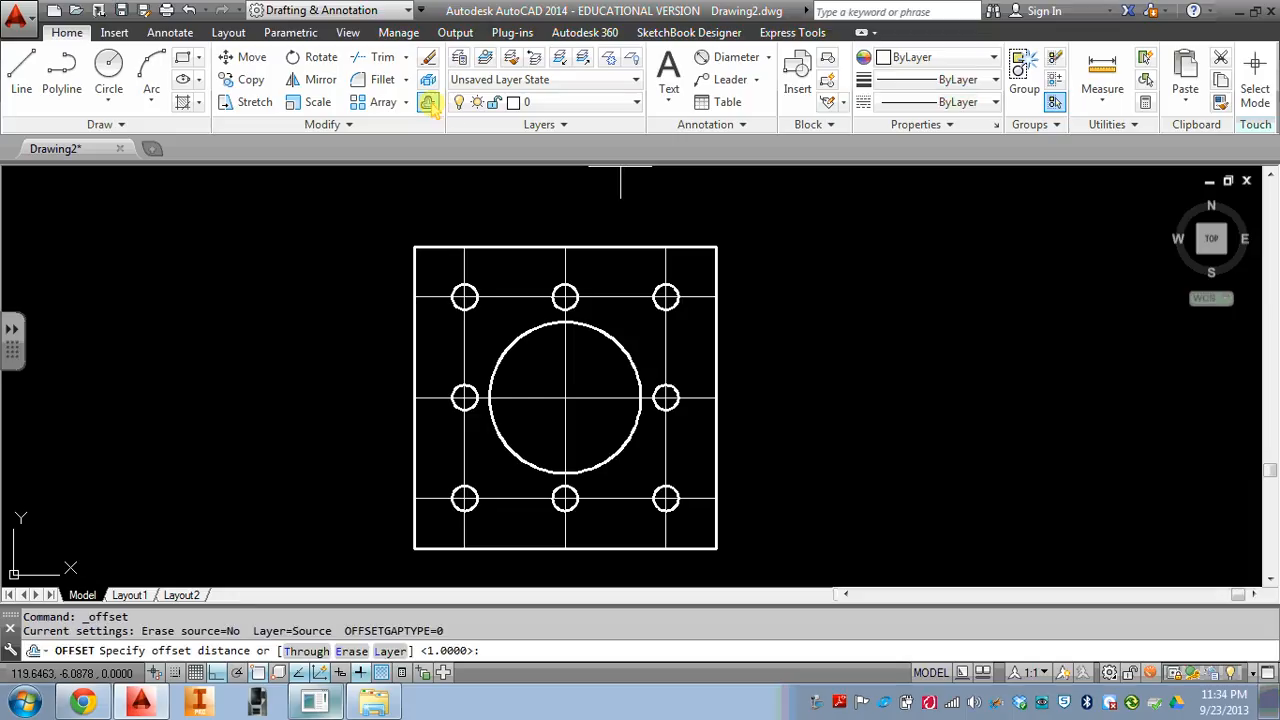
pyautogui.write('.75')
pyautogui.press('Return')
pyautogui.click(503, 247)
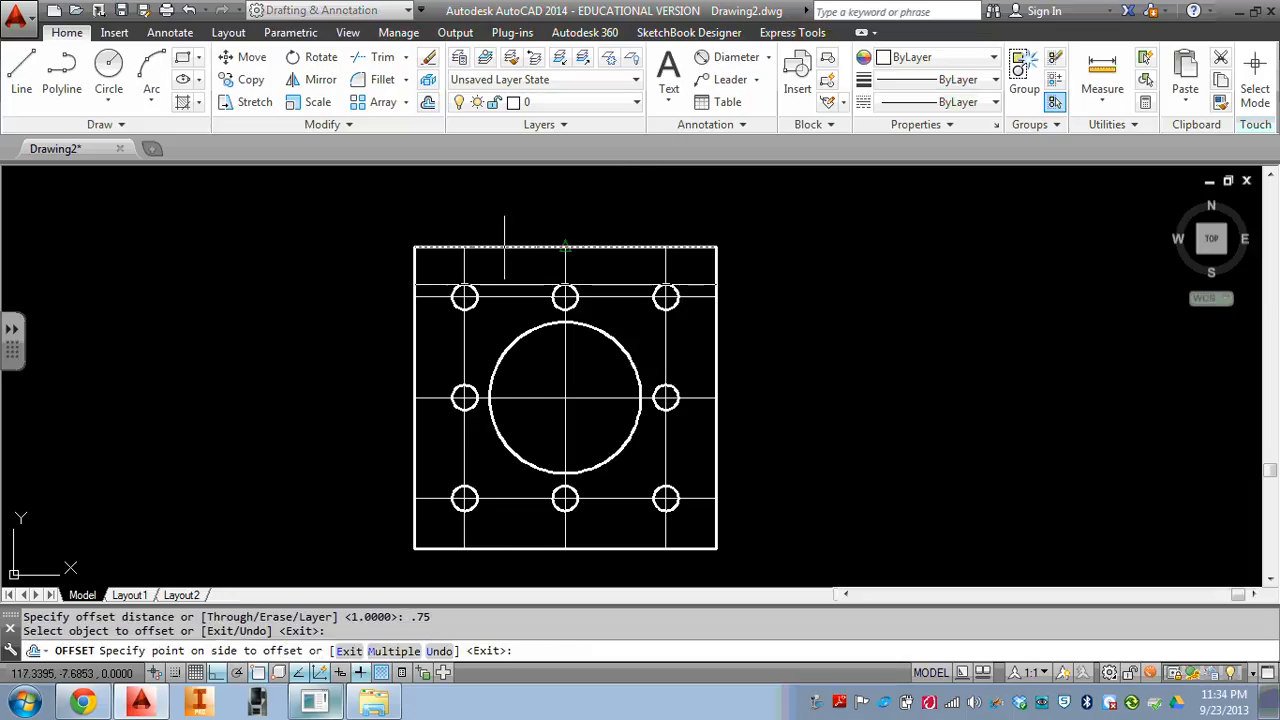
pyautogui.click(441, 319)
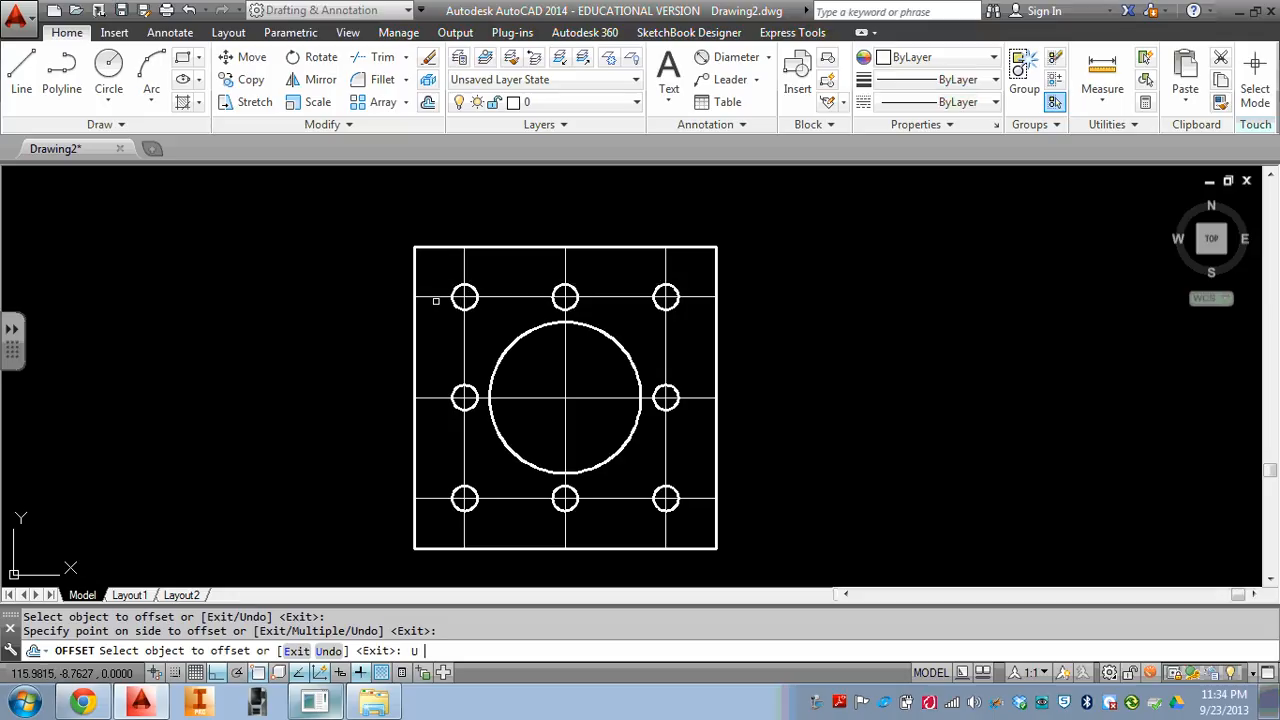
pyautogui.write('U')
pyautogui.press('Escape')
pyautogui.press('Escape')
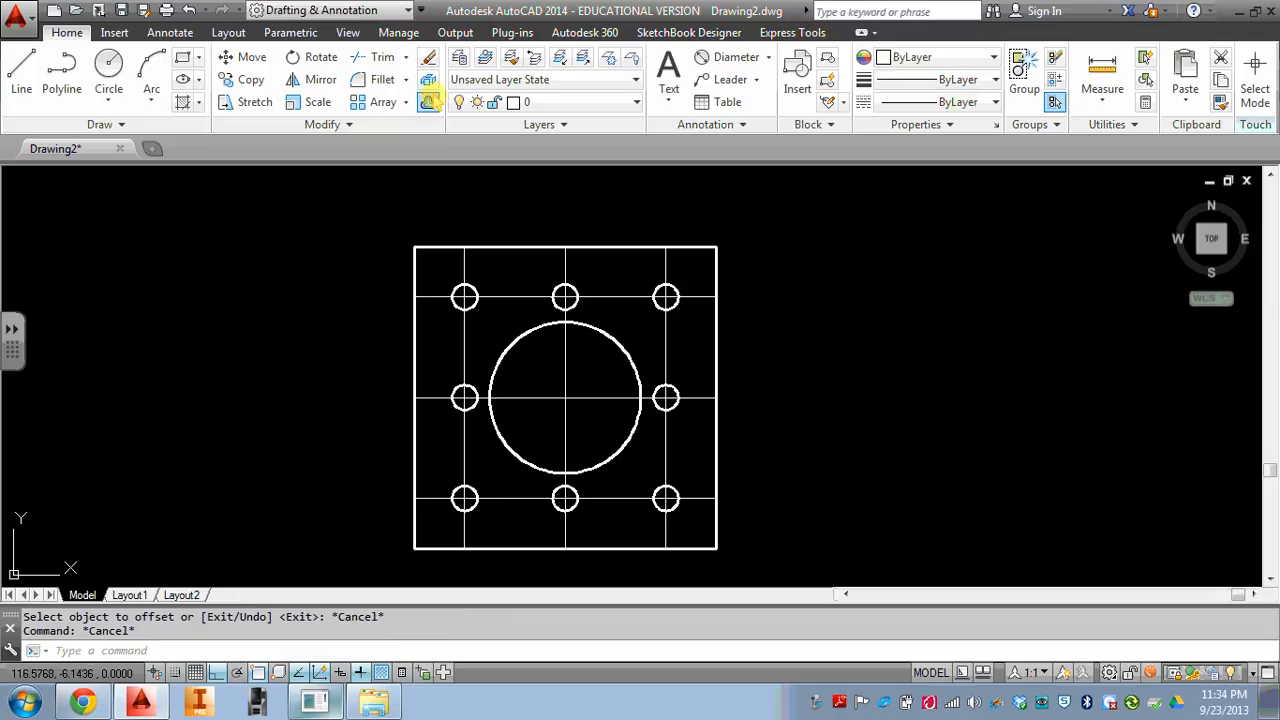
pyautogui.click(428, 101)
pyautogui.write('.5')
pyautogui.press('Return')
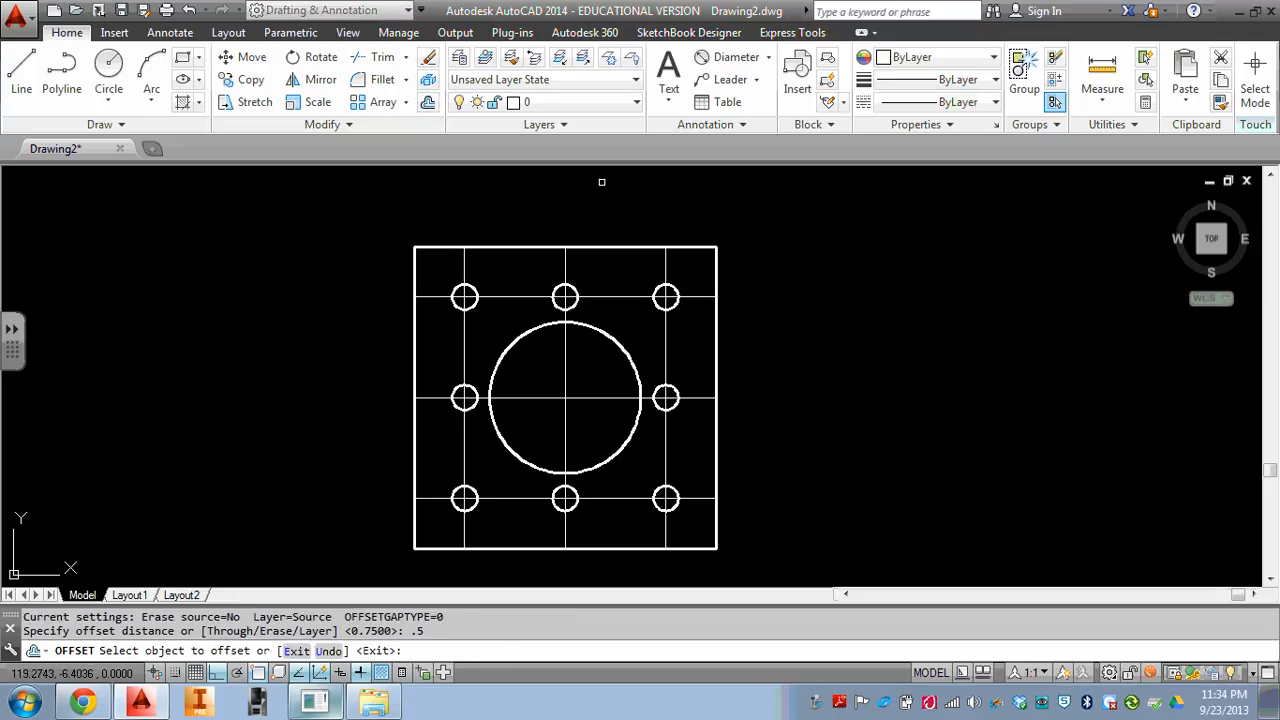
pyautogui.click(508, 247)
pyautogui.press('Escape')
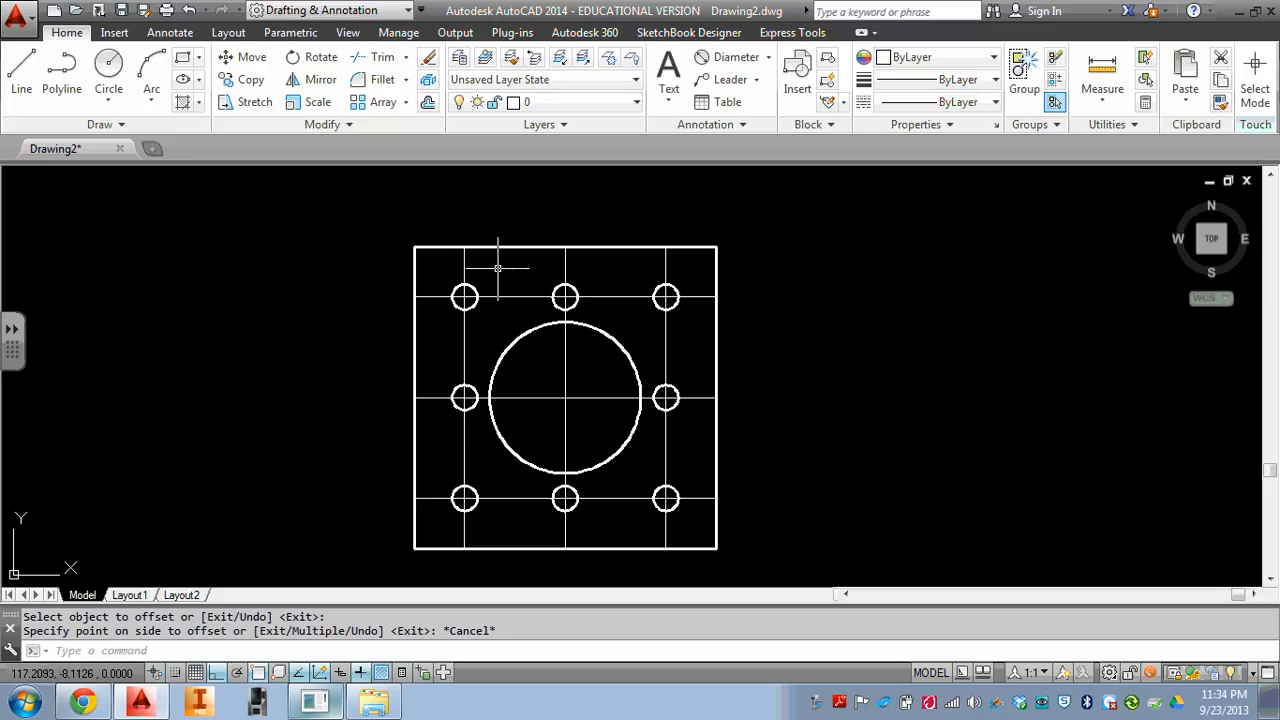
# Step: Offset all four outer edges of the square inward by 0.675
pyautogui.write('o')
pyautogui.press('Return')
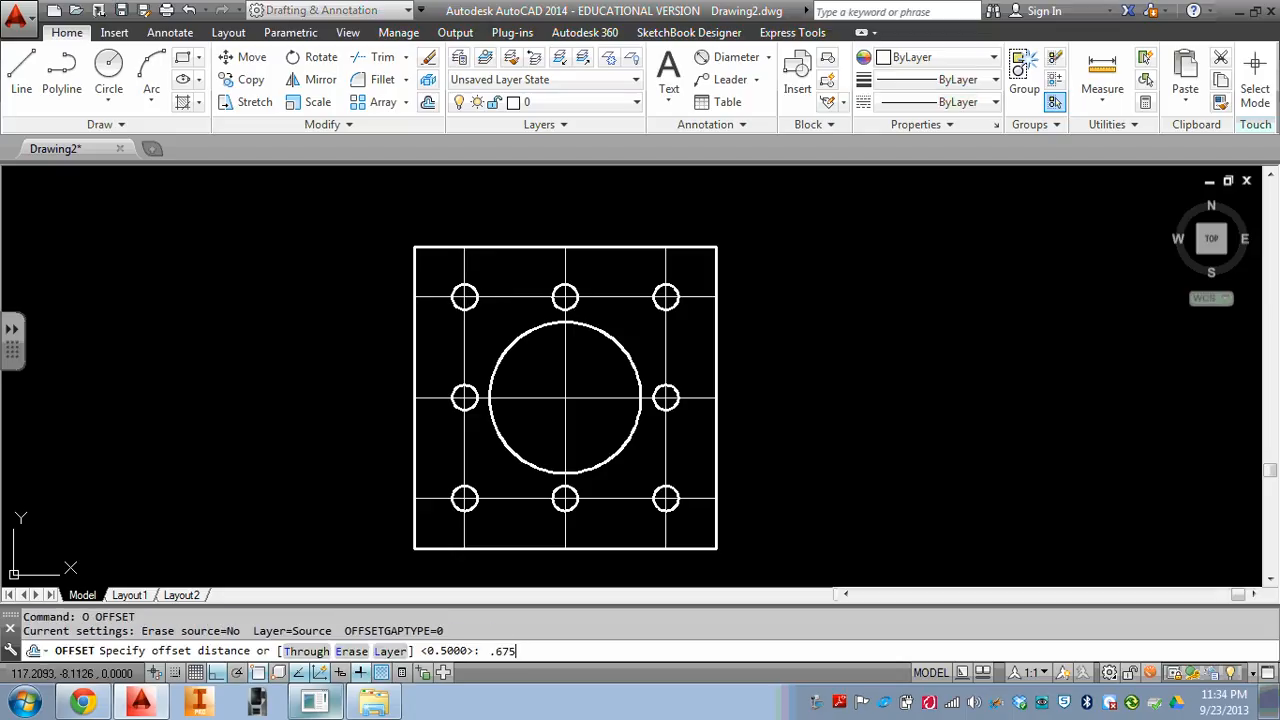
pyautogui.press('Return')
pyautogui.click(511, 252)
pyautogui.click(514, 274)
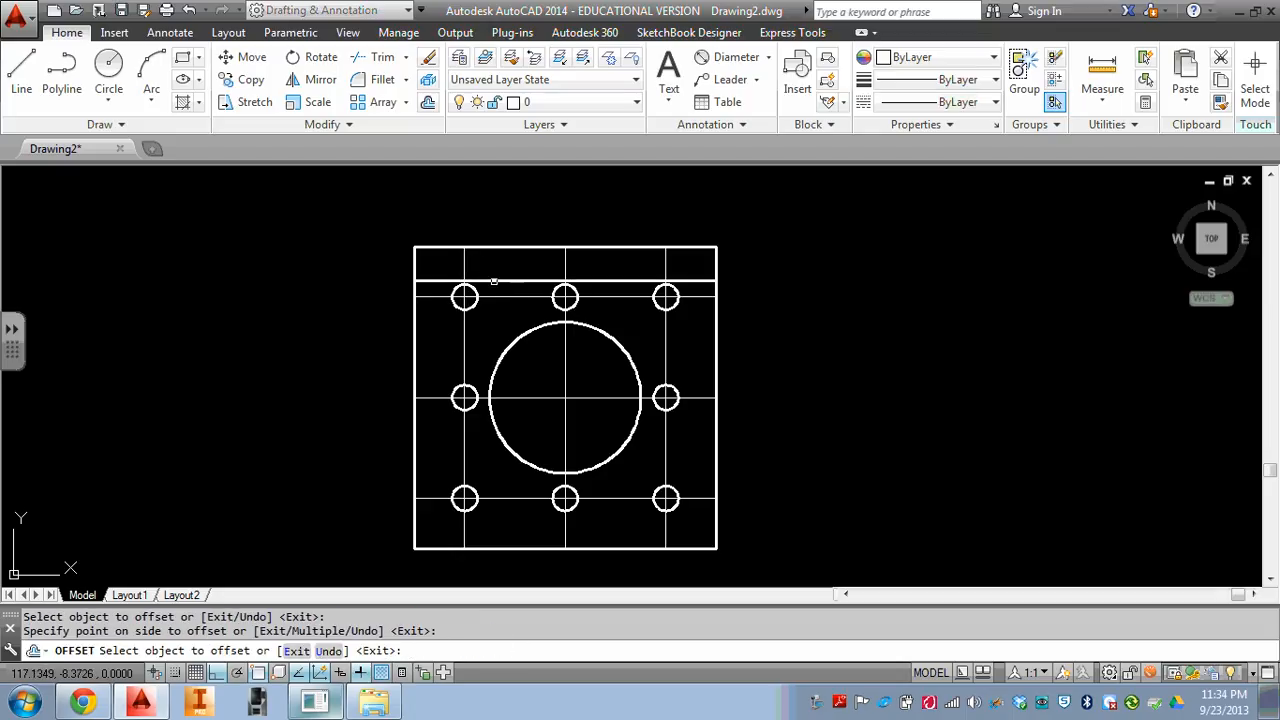
pyautogui.click(414, 347)
pyautogui.click(457, 359)
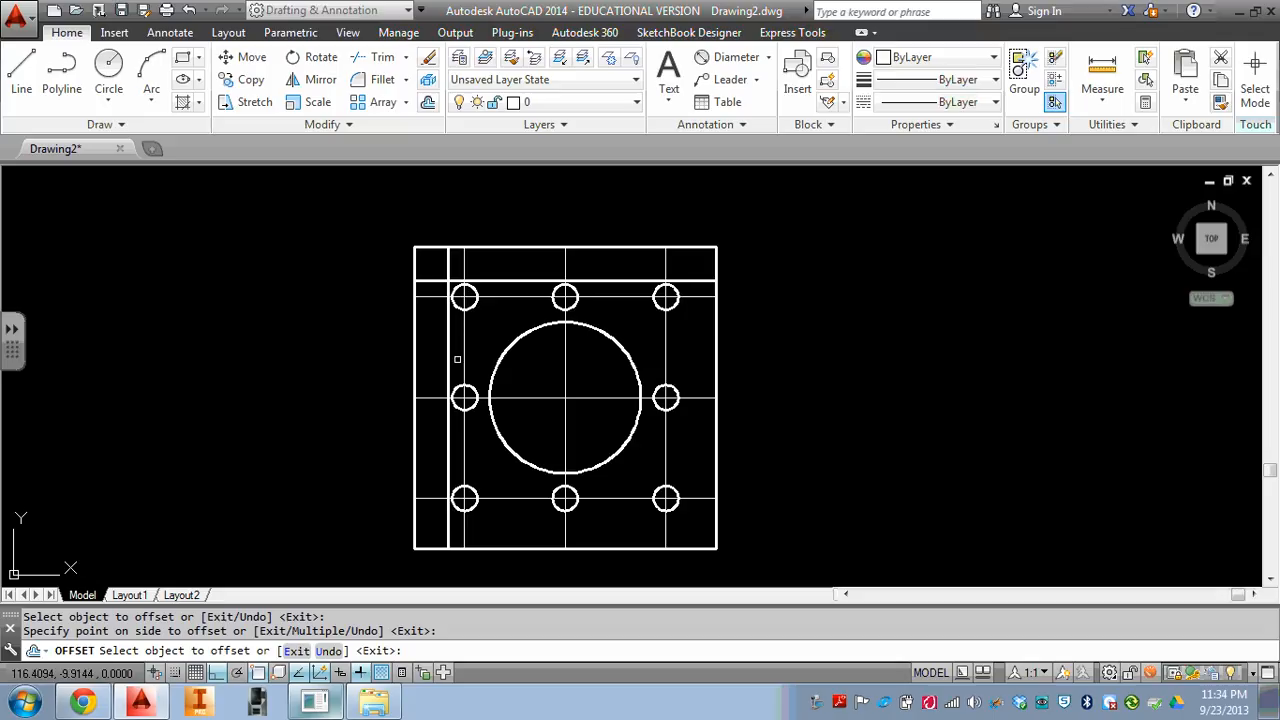
pyautogui.click(520, 547)
pyautogui.click(522, 536)
pyautogui.click(715, 479)
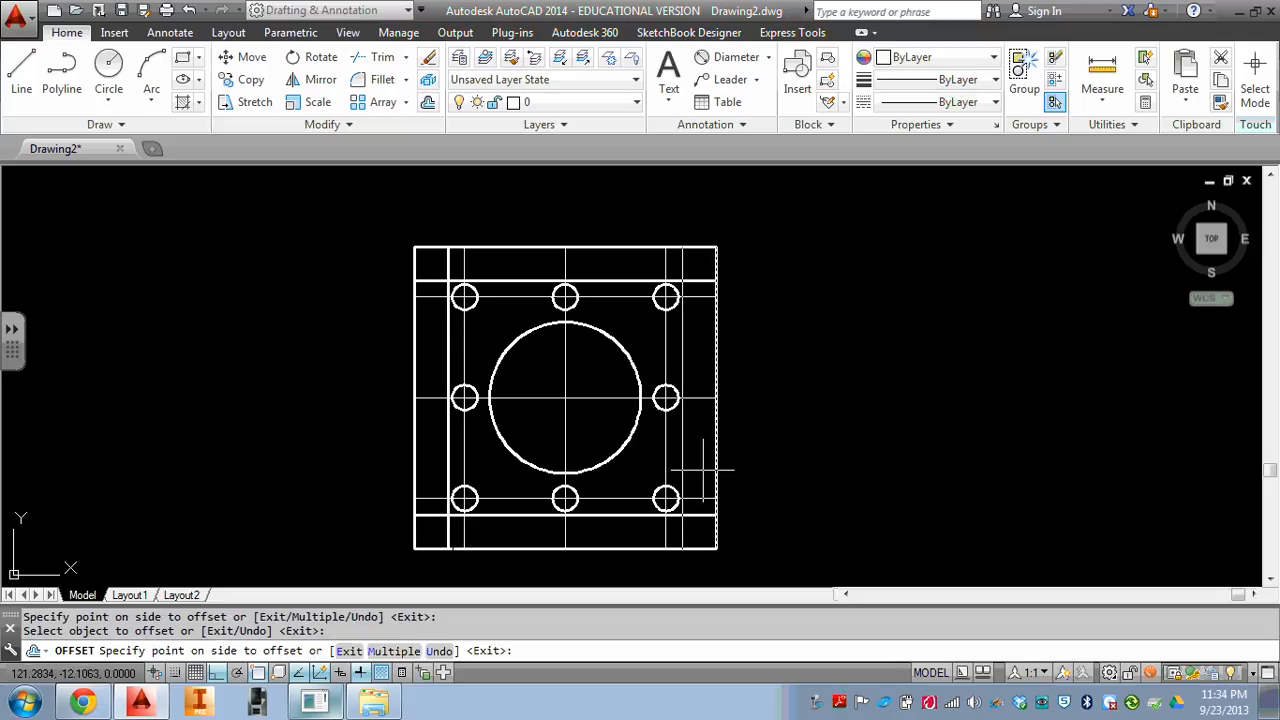
pyautogui.click(695, 455)
pyautogui.press('Escape')
pyautogui.press('Escape')
# Step: Using the four offset lines as cutting edges, trim the vertical line ends above the upper offset line
pyautogui.write('tr')
pyautogui.press('Return')
pyautogui.scroll(4, 676, 510)
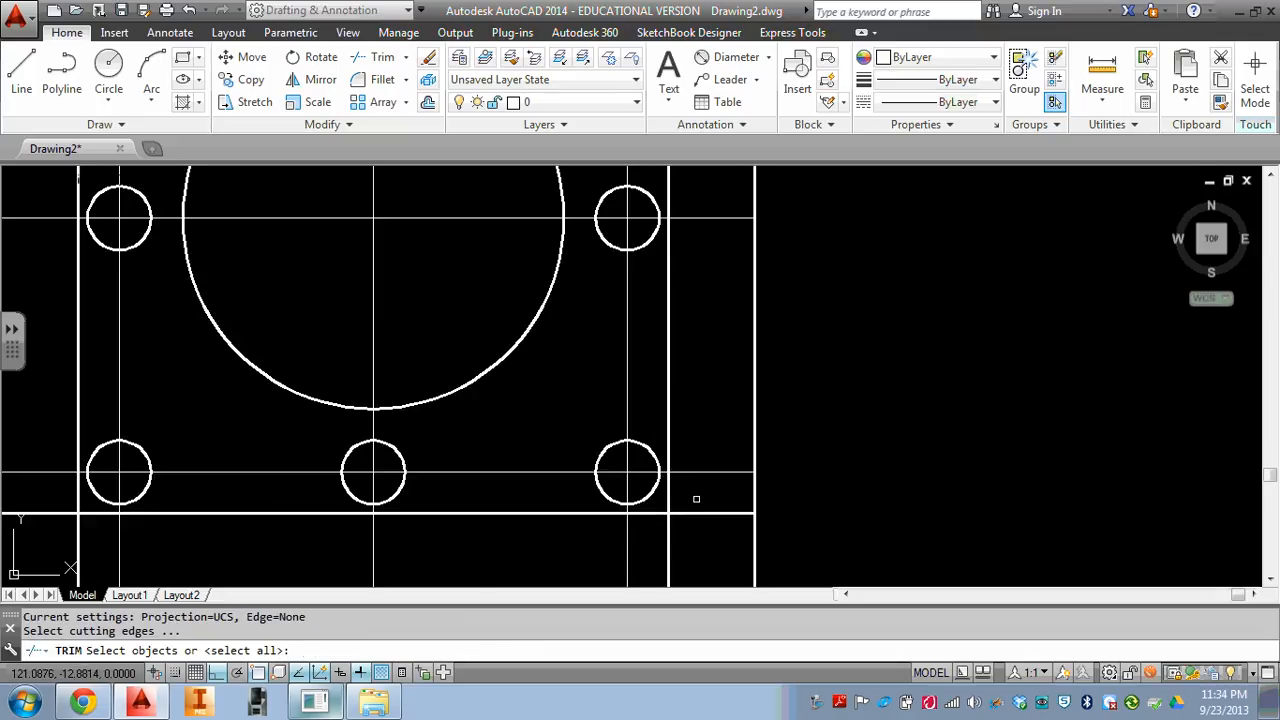
pyautogui.click(694, 527)
pyautogui.click(681, 510)
pyautogui.scroll(-4, 631, 522)
pyautogui.scroll(4, 385, 252)
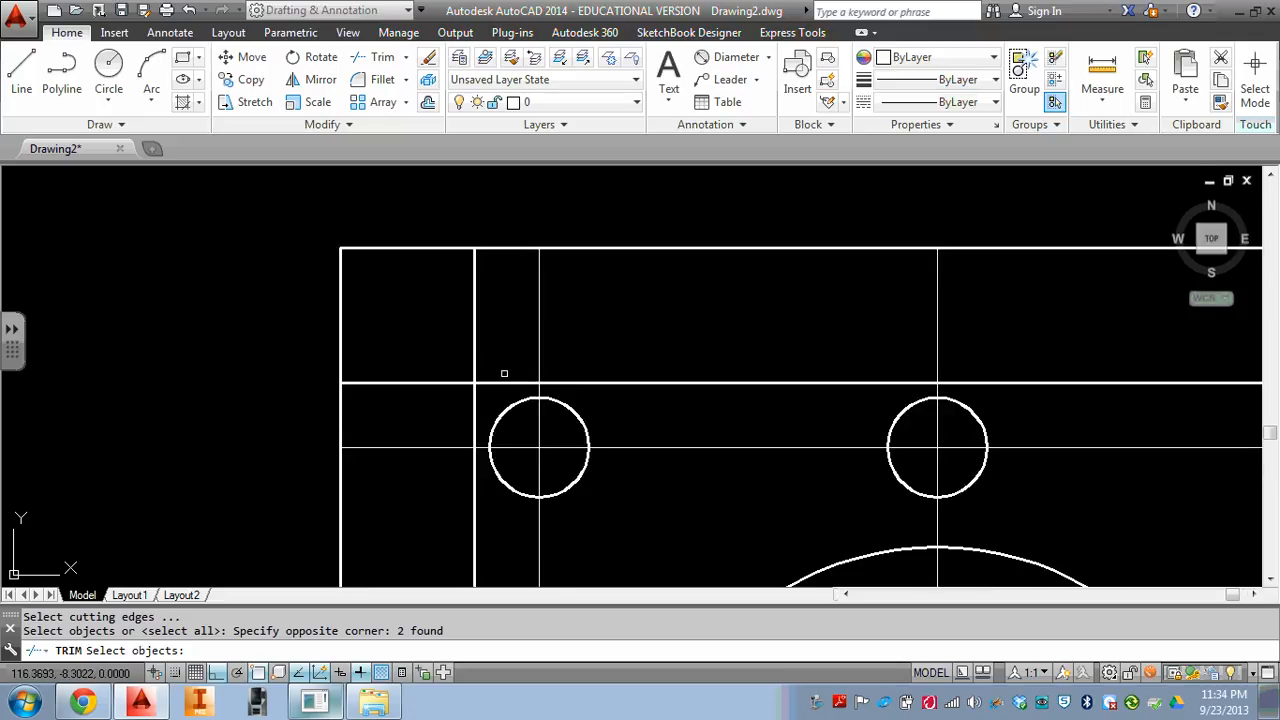
pyautogui.click(503, 372)
pyautogui.click(468, 380)
pyautogui.scroll(-5, 520, 365)
pyautogui.press('Return')
pyautogui.scroll(4, 665, 358)
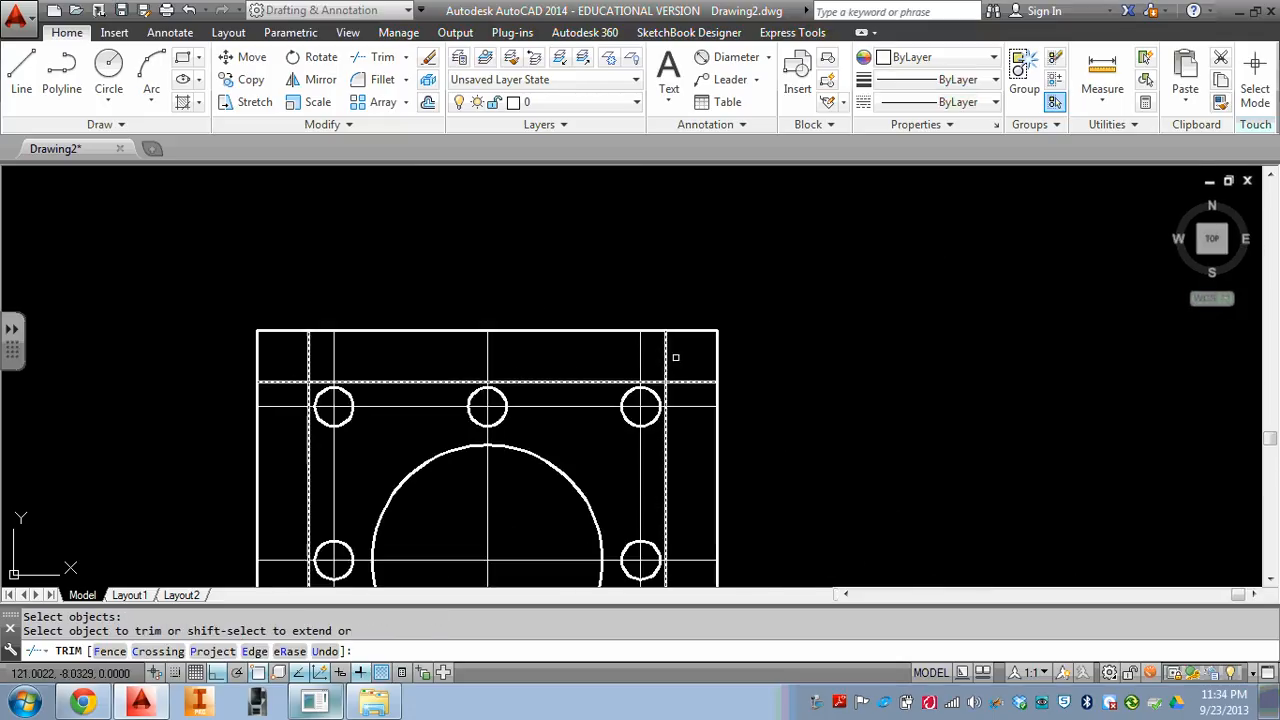
pyautogui.scroll(-2, 665, 358)
pyautogui.click(683, 357)
pyautogui.click(440, 357)
# Step: Trim the line ends extending beyond the left, lower and right offset lines
pyautogui.click(434, 362)
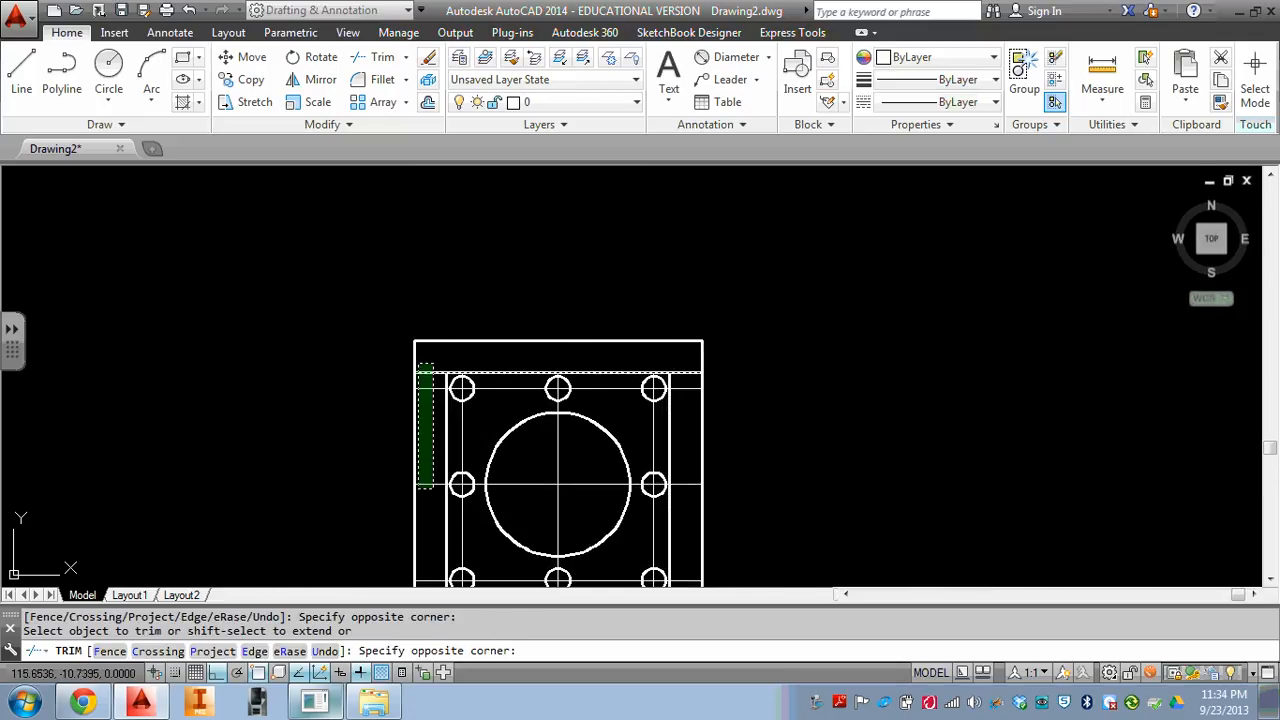
pyautogui.moveTo(416, 358); pyautogui.dragTo(411, 244, button='middle')
pyautogui.click(432, 468)
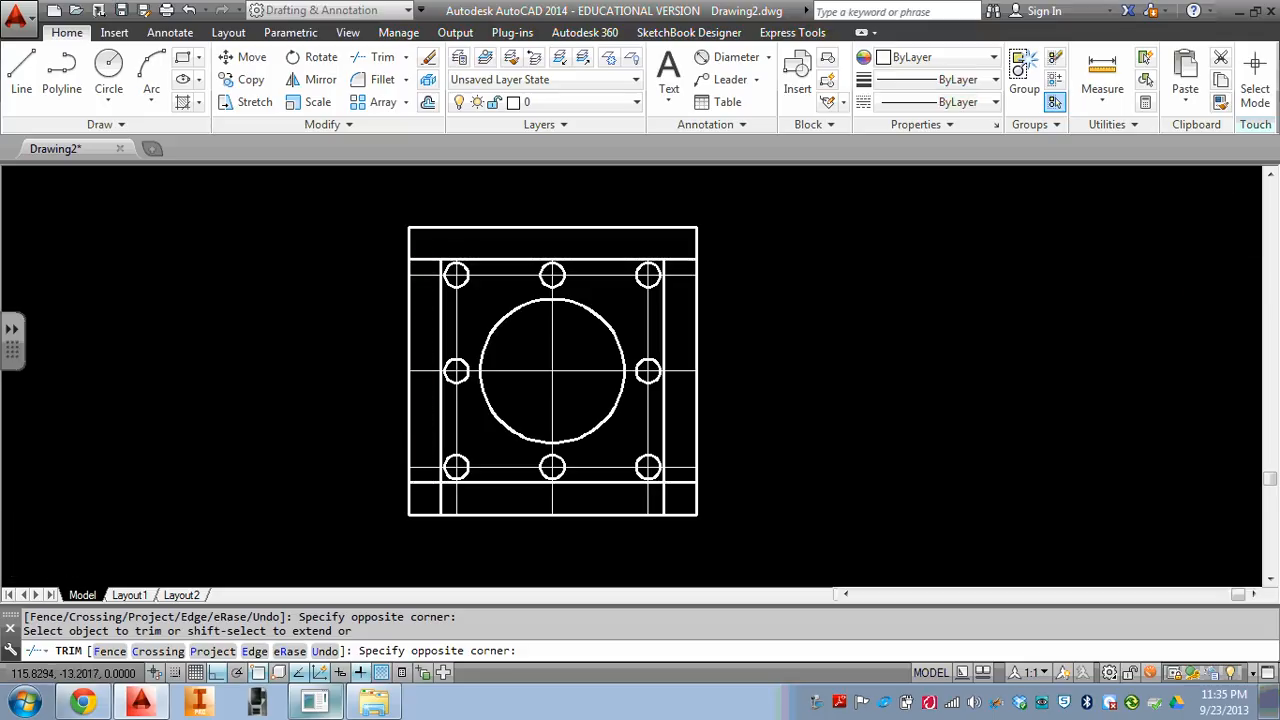
pyautogui.click(438, 495)
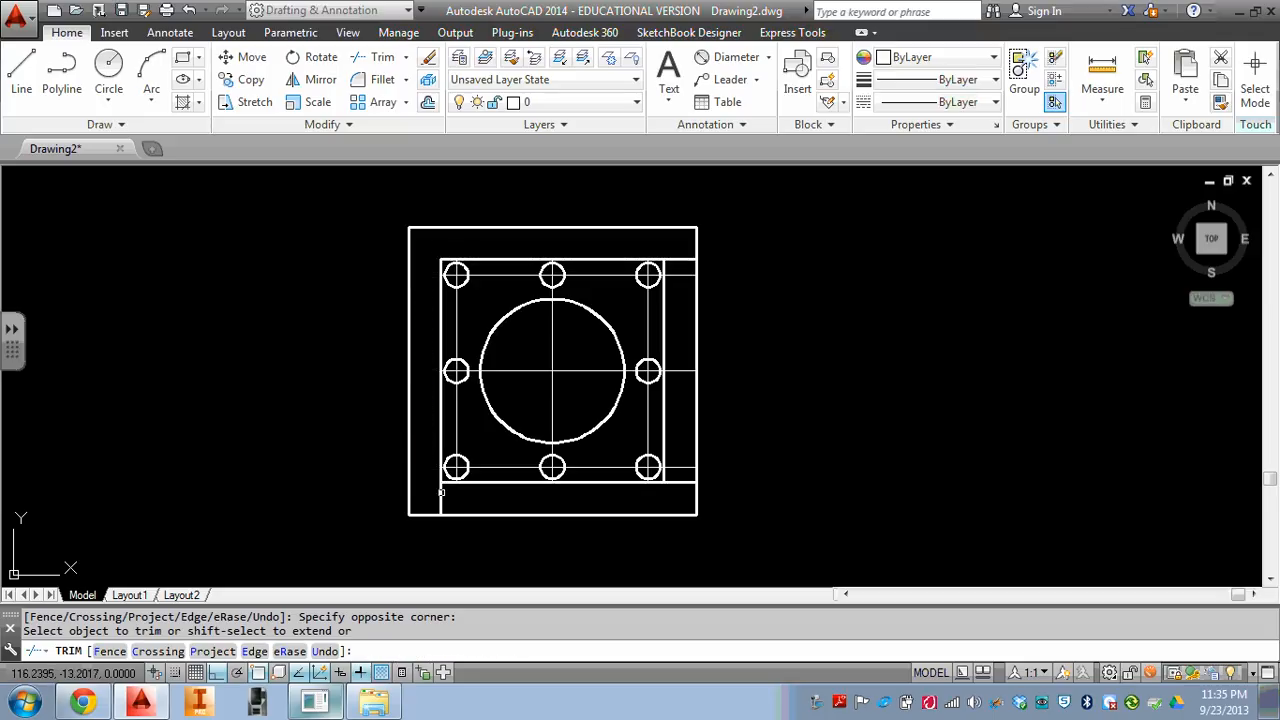
pyautogui.click(692, 495)
pyautogui.click(675, 260)
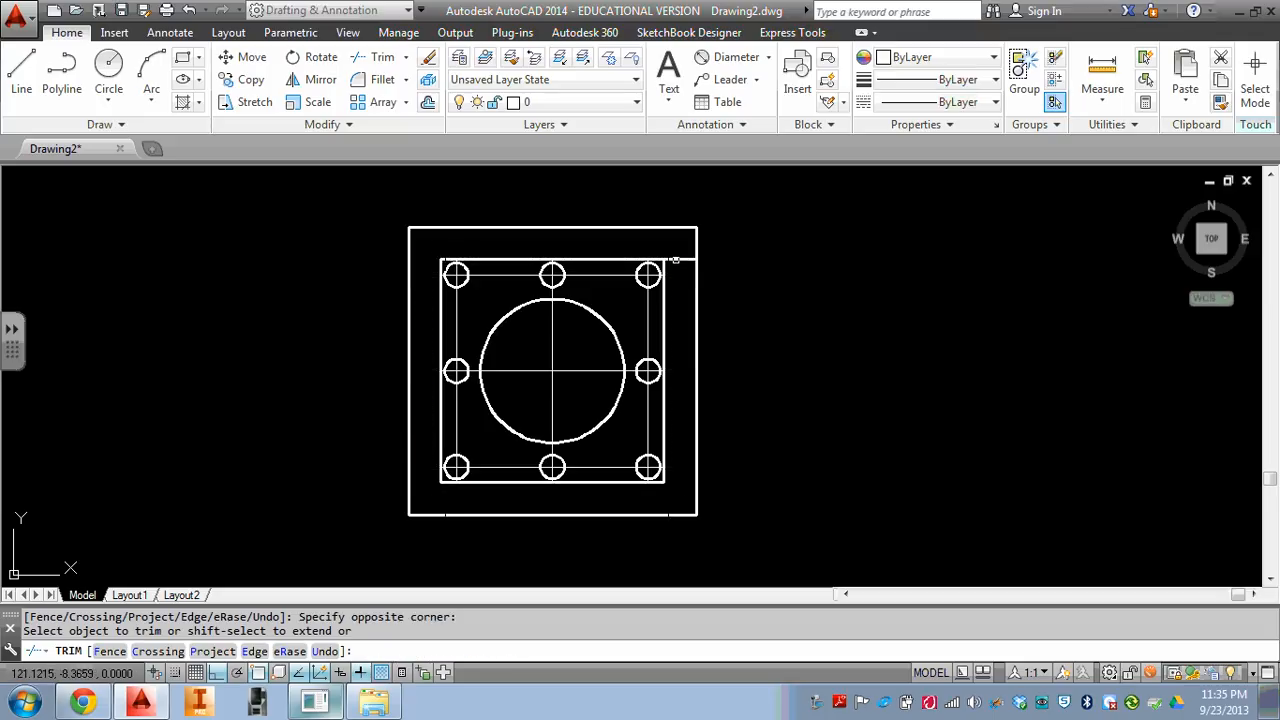
pyautogui.press('Escape')
# Step: Erase the right, upper and left offset lines inside the square
pyautogui.click(664, 280)
pyautogui.write('e')
pyautogui.press('Return')
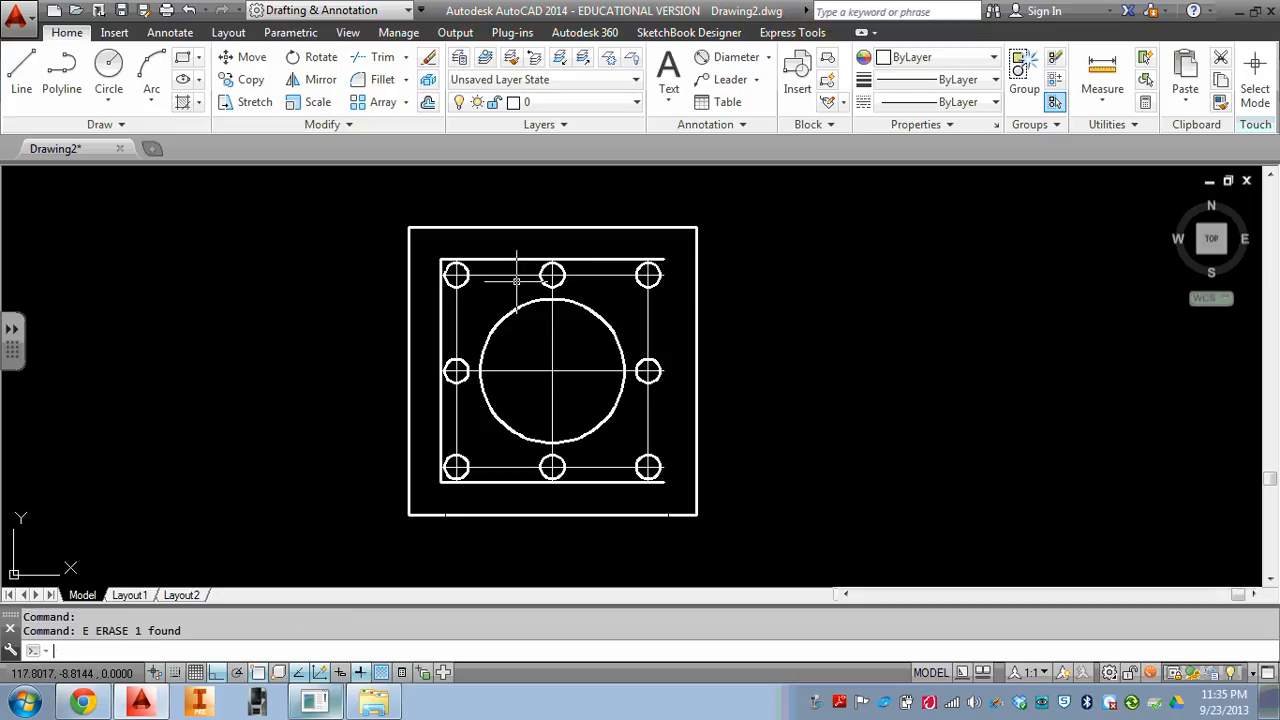
pyautogui.scroll(4, 444, 266)
pyautogui.click(456, 225)
pyautogui.click(413, 260)
pyautogui.write('e')
pyautogui.press('Return')
pyautogui.scroll(-2, 447, 297)
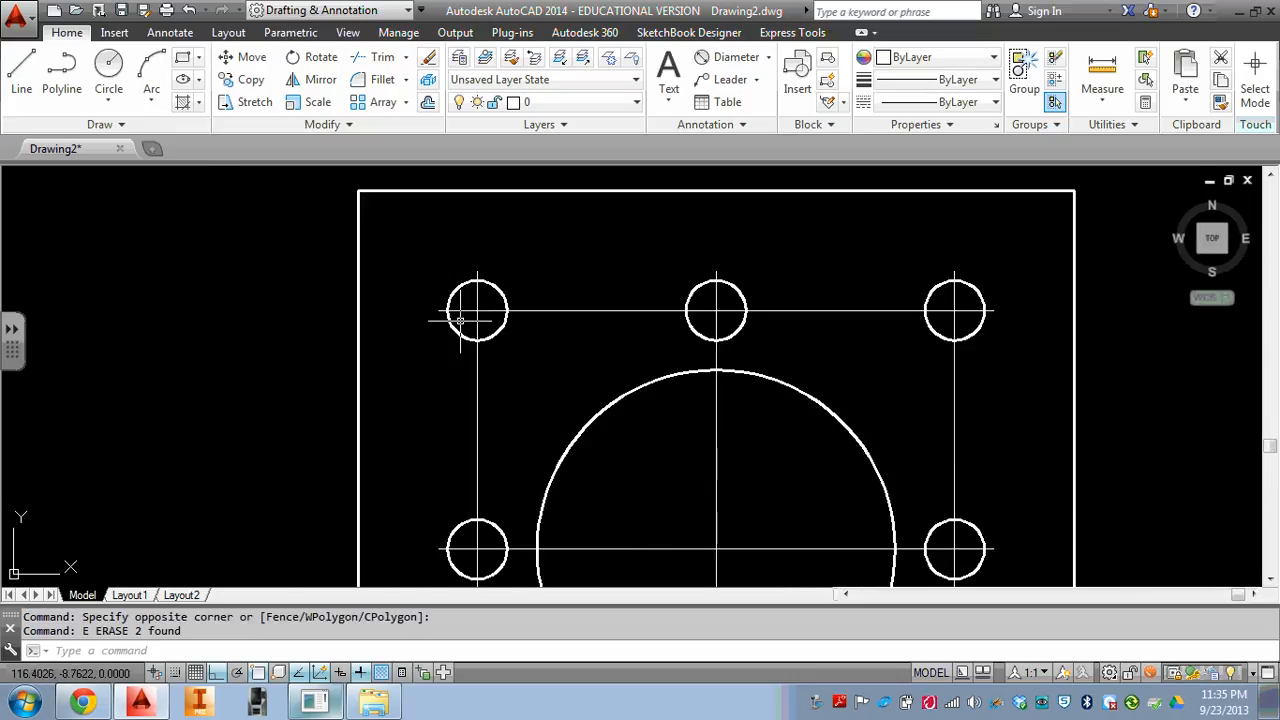
# Step: Erase the remaining offset line below the bottom row of holes
pyautogui.moveTo(524, 435); pyautogui.dragTo(465, 288, button='middle')
pyautogui.moveTo(626, 469); pyautogui.dragTo(523, 272, button='middle')
pyautogui.click(740, 496)
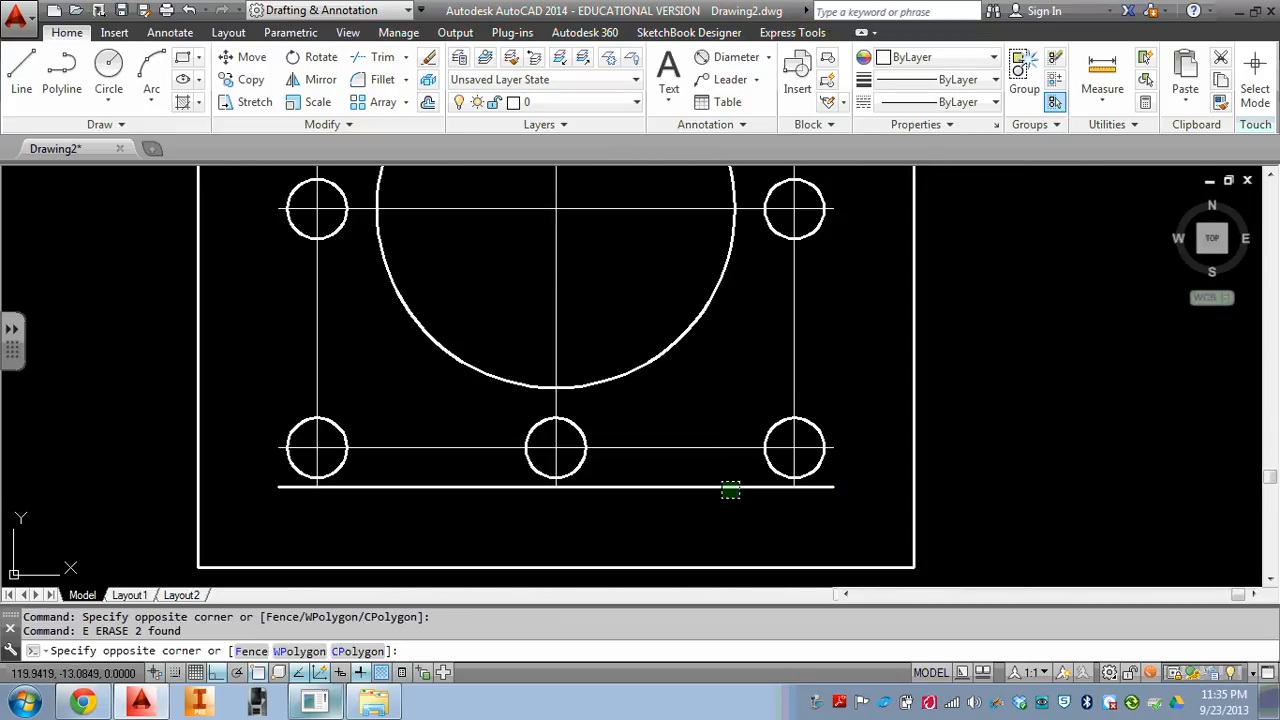
pyautogui.click(721, 478)
pyautogui.write('e')
pyautogui.press('Return')
# Step: Set the linetype of all six horizontal and vertical centre lines through the holes to Center
pyautogui.scroll(-2, 757, 443)
pyautogui.click(638, 343)
pyautogui.click(571, 400)
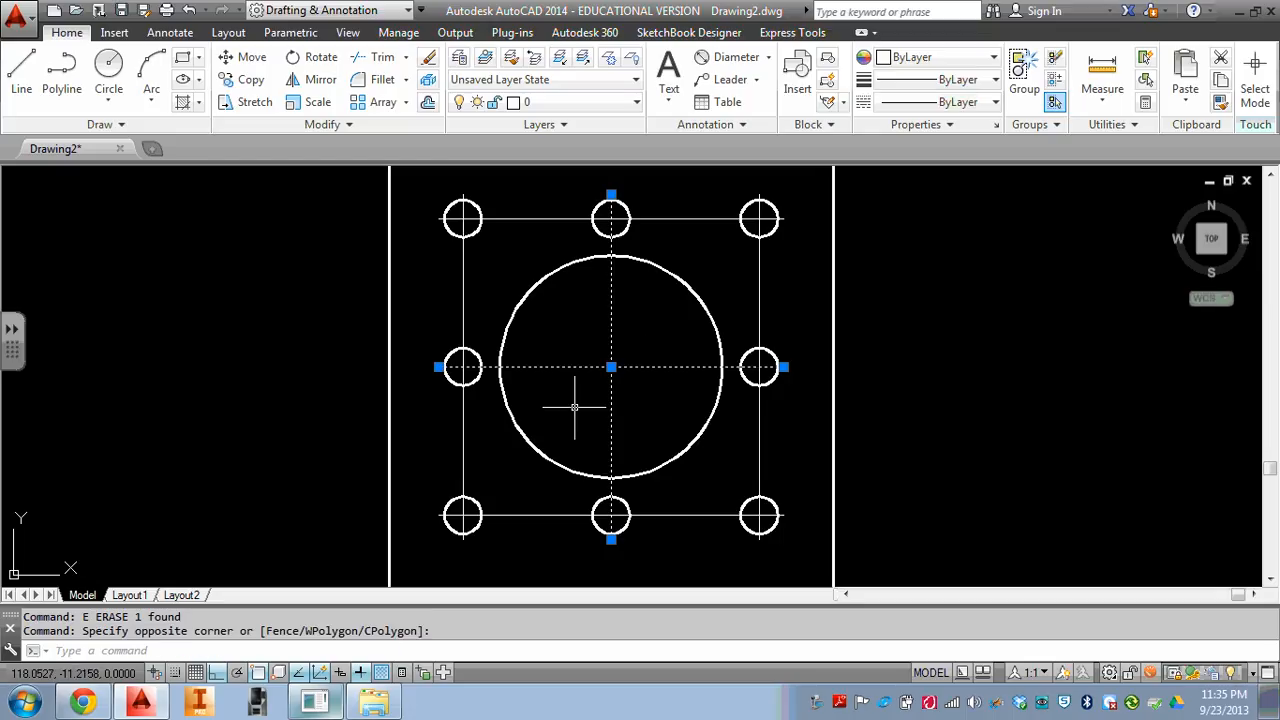
pyautogui.click(790, 480)
pyautogui.click(727, 472)
pyautogui.click(494, 454)
pyautogui.click(441, 457)
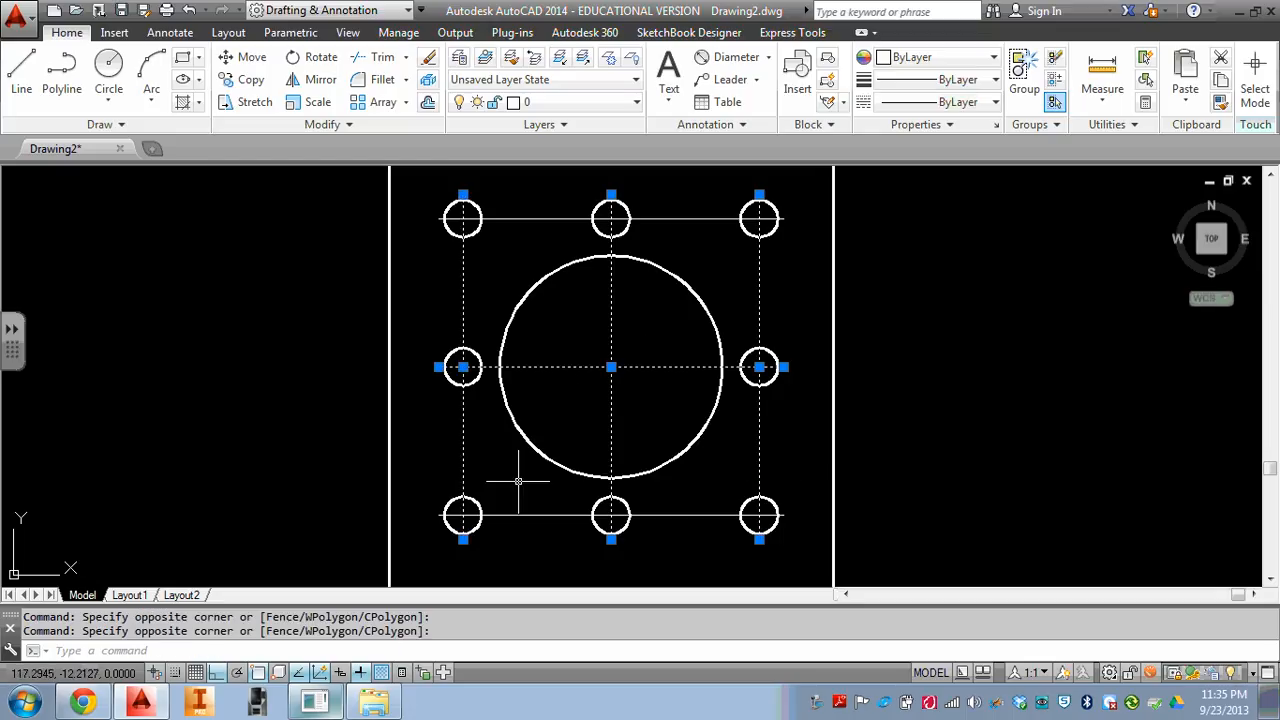
pyautogui.click(556, 220)
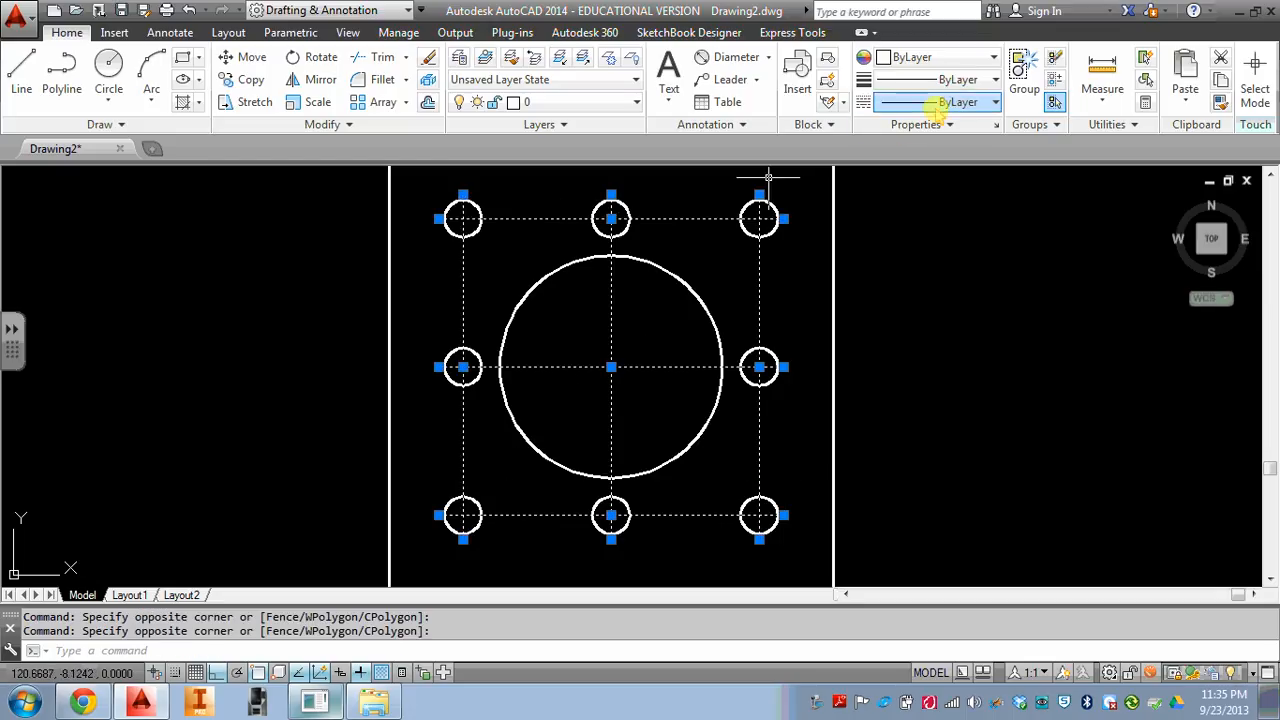
pyautogui.click(940, 103)
pyautogui.click(945, 171)
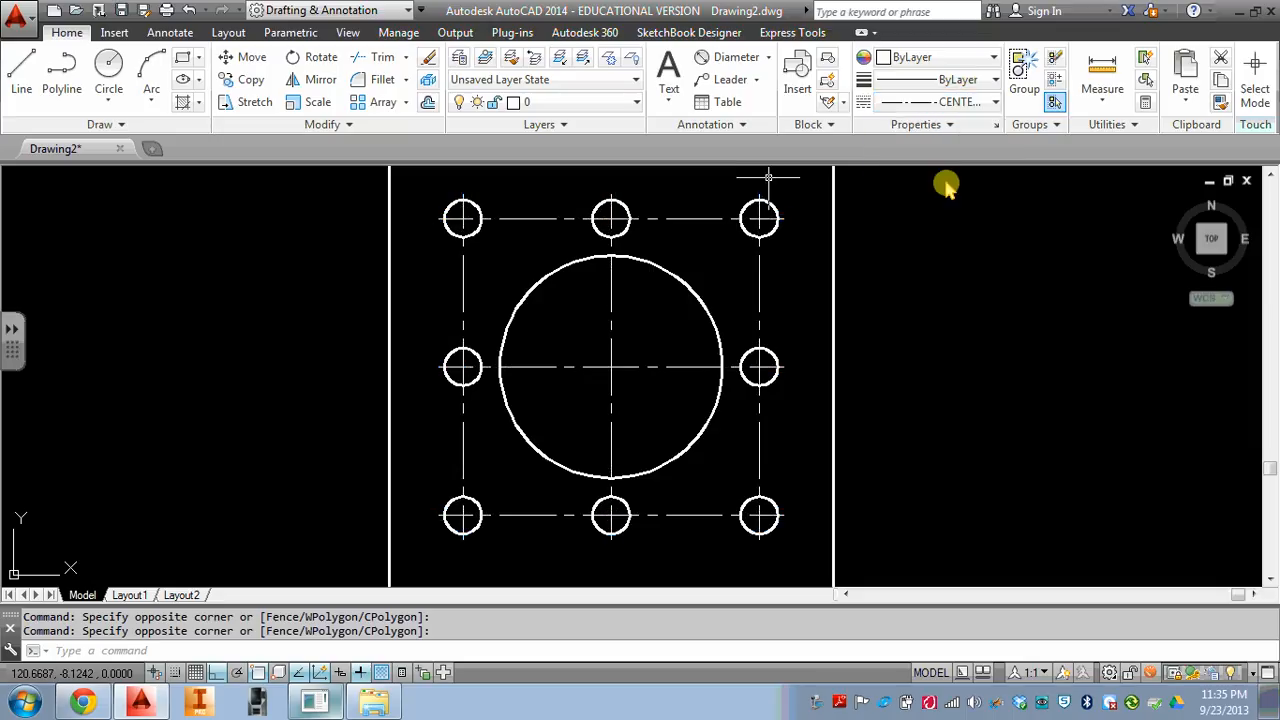
pyautogui.press('Escape')
pyautogui.press('Escape')
# Step: Add a diameter dimension to the large centre circle, placing its text above the square's upper-left part
pyautogui.scroll(-2, 784, 305)
pyautogui.moveTo(784, 312); pyautogui.dragTo(735, 330, button='middle')
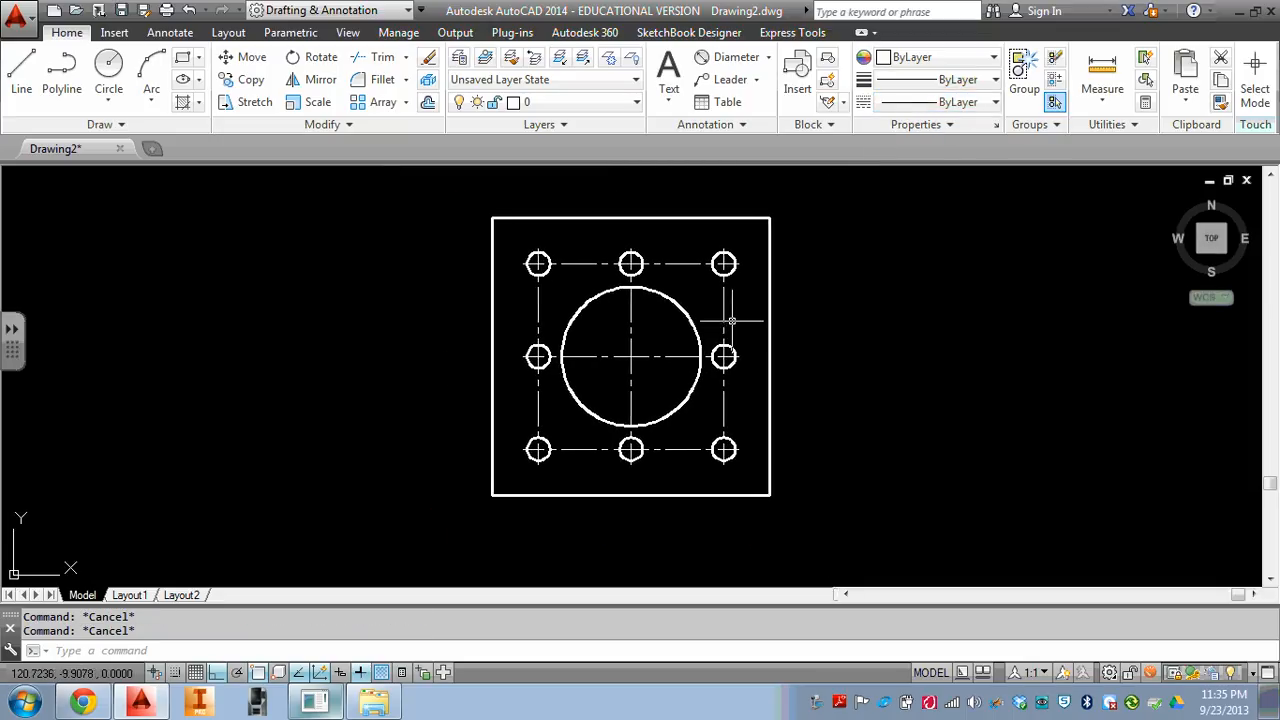
pyautogui.moveTo(706, 224); pyautogui.dragTo(704, 232, button='middle')
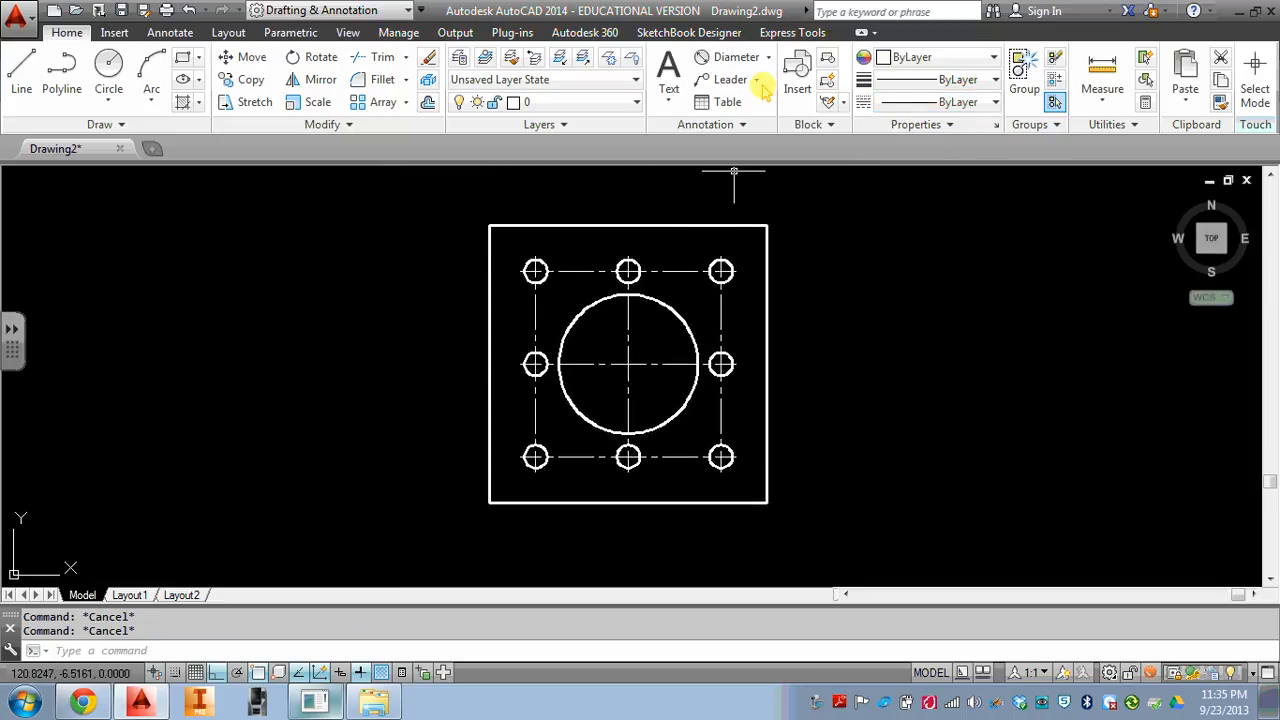
pyautogui.click(740, 58)
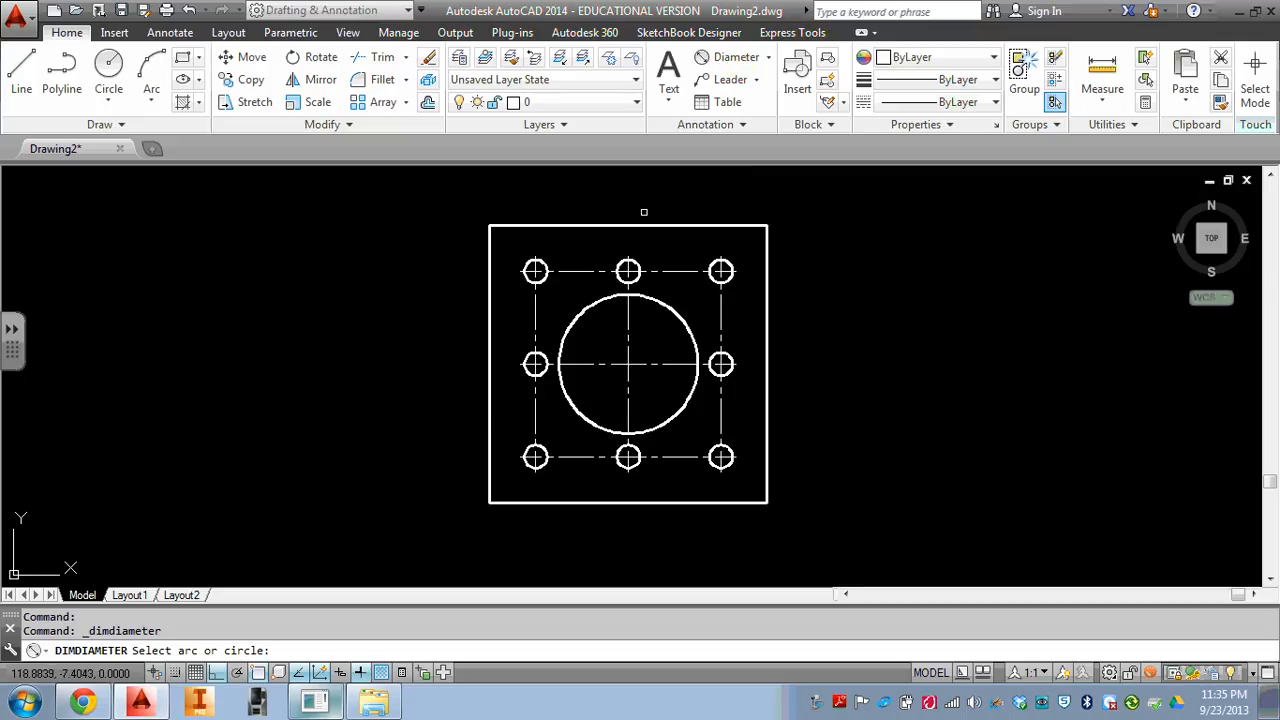
pyautogui.click(580, 298)
pyautogui.moveTo(529, 289); pyautogui.dragTo(531, 316, button='middle')
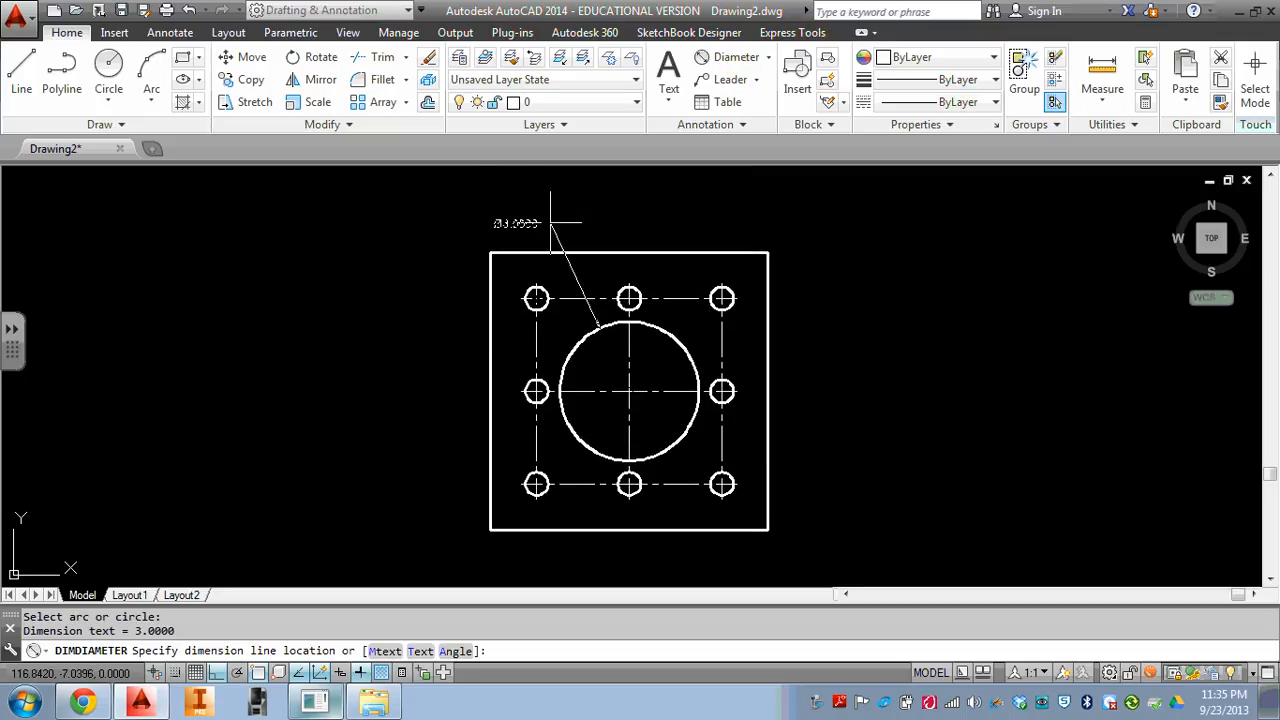
pyautogui.scroll(2, 612, 282)
pyautogui.press('Return')
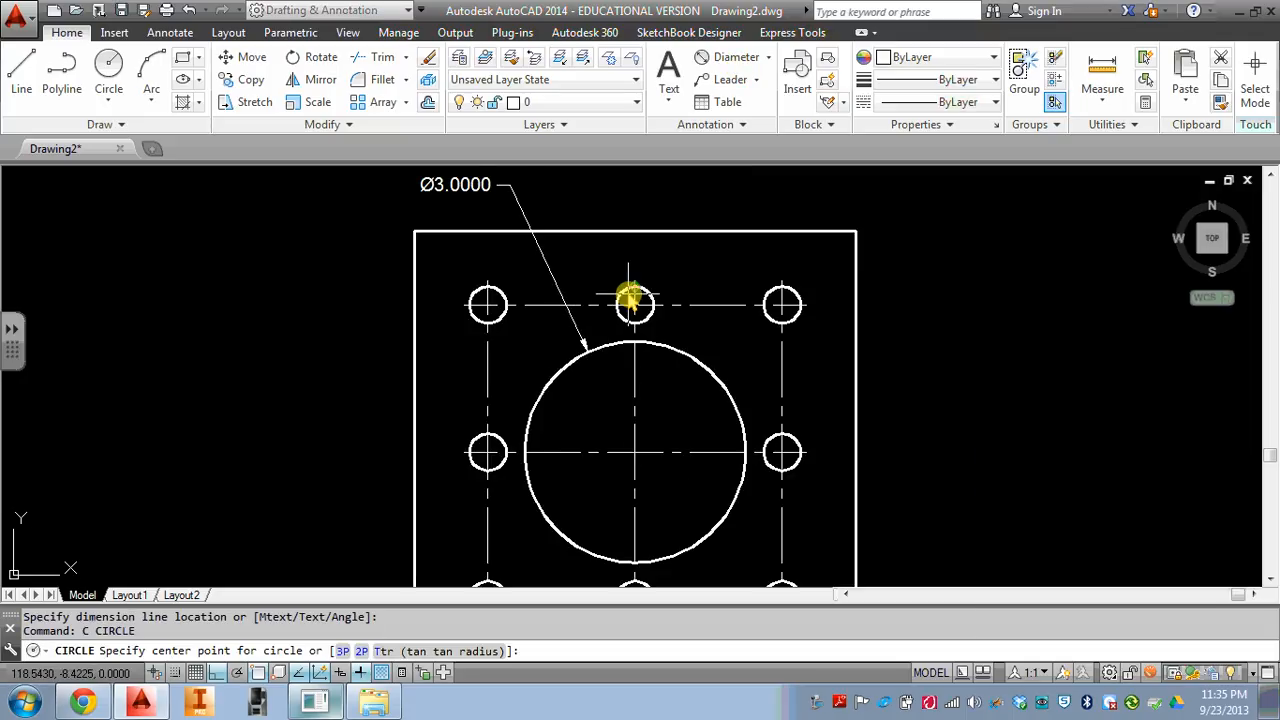
pyautogui.press('Escape')
pyautogui.press('Escape')
pyautogui.press('Return')
pyautogui.press('Escape')
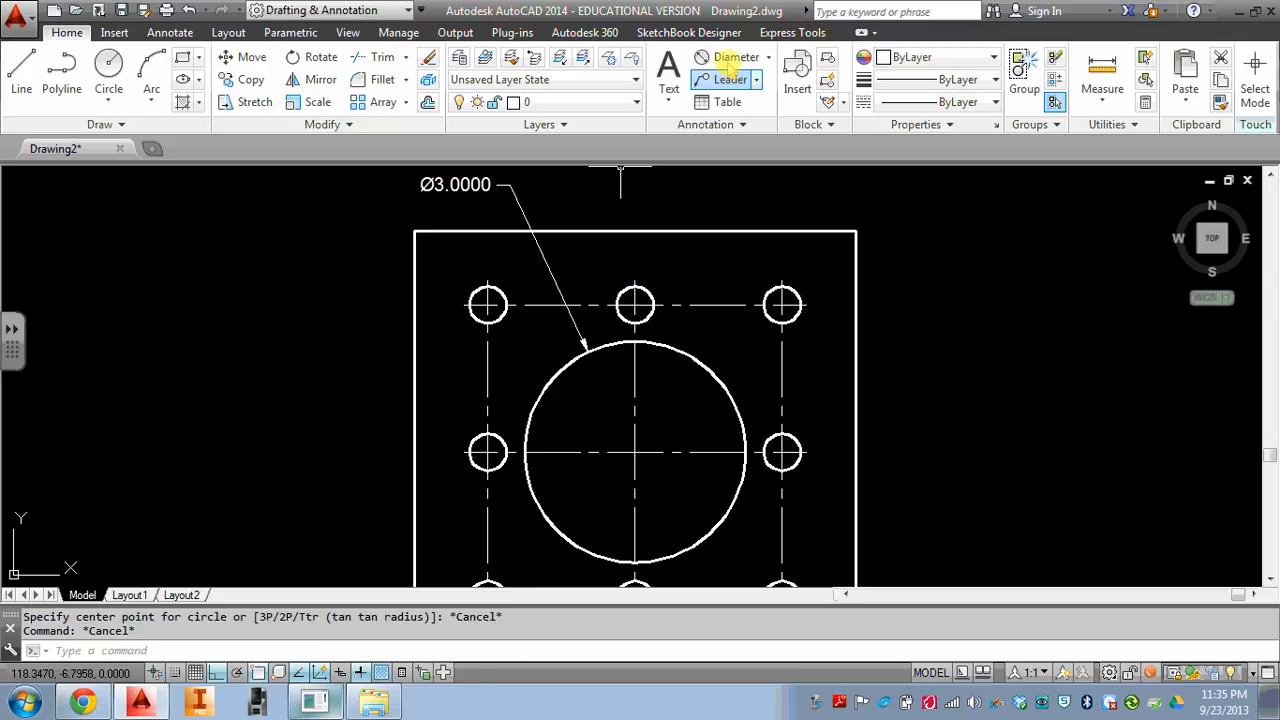
# Step: Add a diameter dimension to the top middle small hole, placing its text above the square
pyautogui.click(736, 57)
pyautogui.click(650, 292)
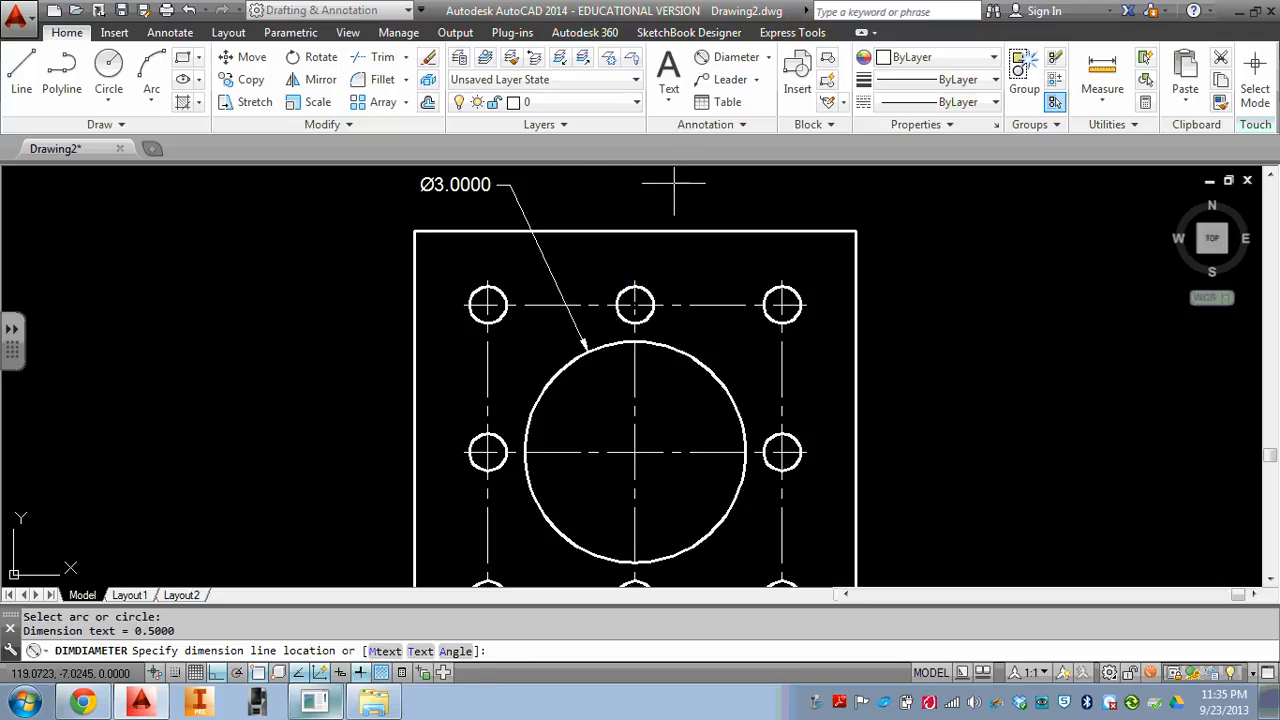
pyautogui.click(708, 190)
pyautogui.press('Escape')
# Step: Add TYP on a second line beneath the top middle small hole's diameter dimension text
pyautogui.doubleClick(708, 190)
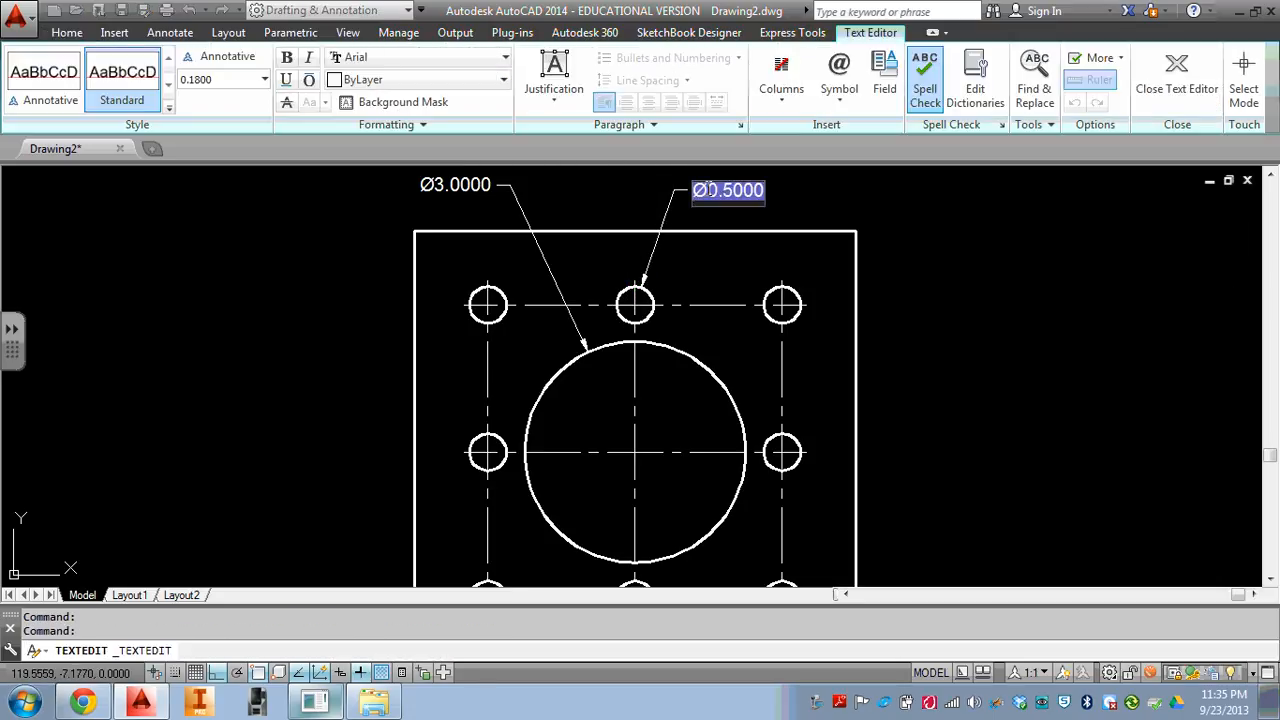
pyautogui.press('Return')
pyautogui.write('TYP')
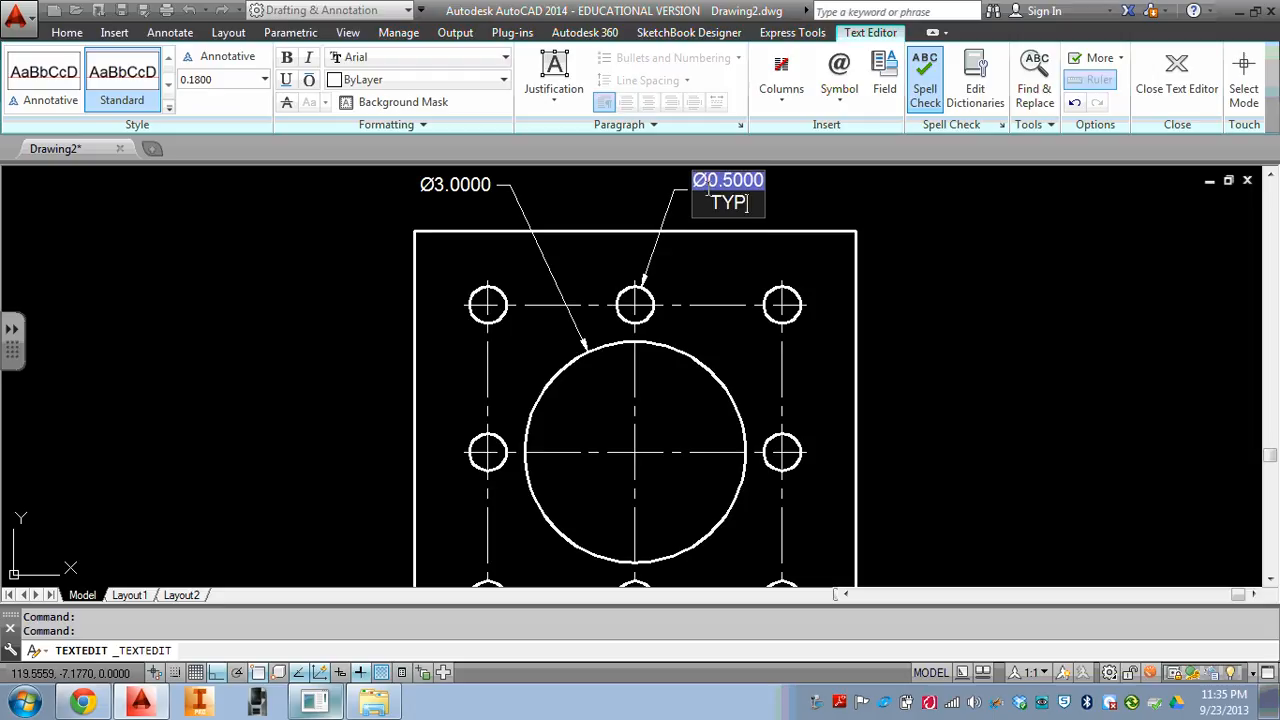
pyautogui.click(775, 251)
pyautogui.press('Escape')
pyautogui.scroll(-2, 775, 253)
pyautogui.moveTo(770, 270); pyautogui.dragTo(760, 276, button='middle')
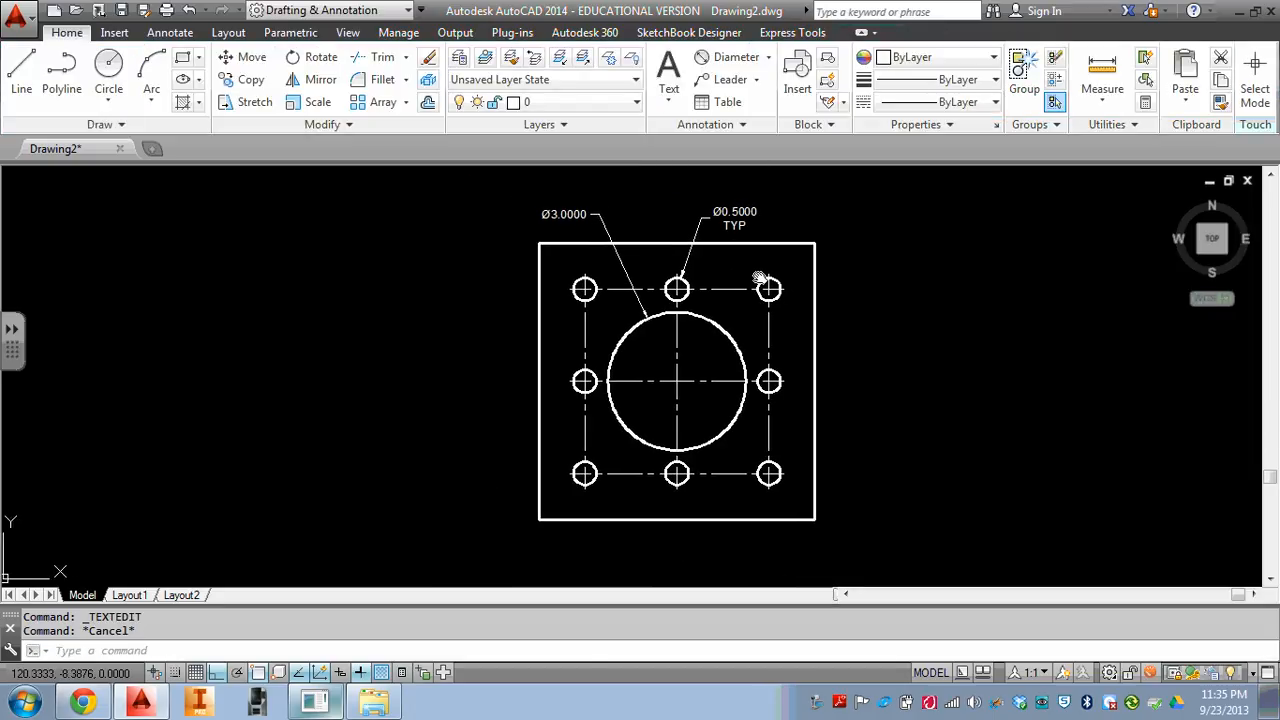
# Step: Add a vertical linear dimension from the square's lower-right corner to the lower-right hole's centre, placed just outside the right edge
pyautogui.click(768, 57)
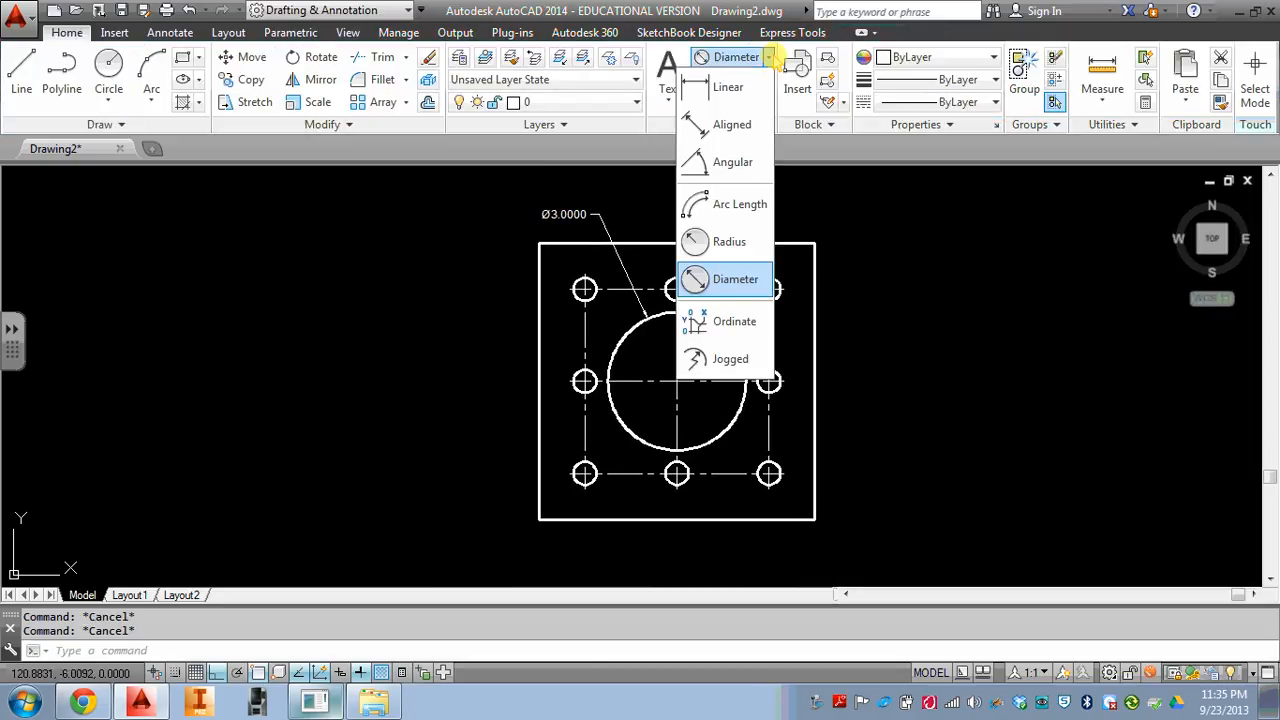
pyautogui.click(726, 86)
pyautogui.click(815, 519)
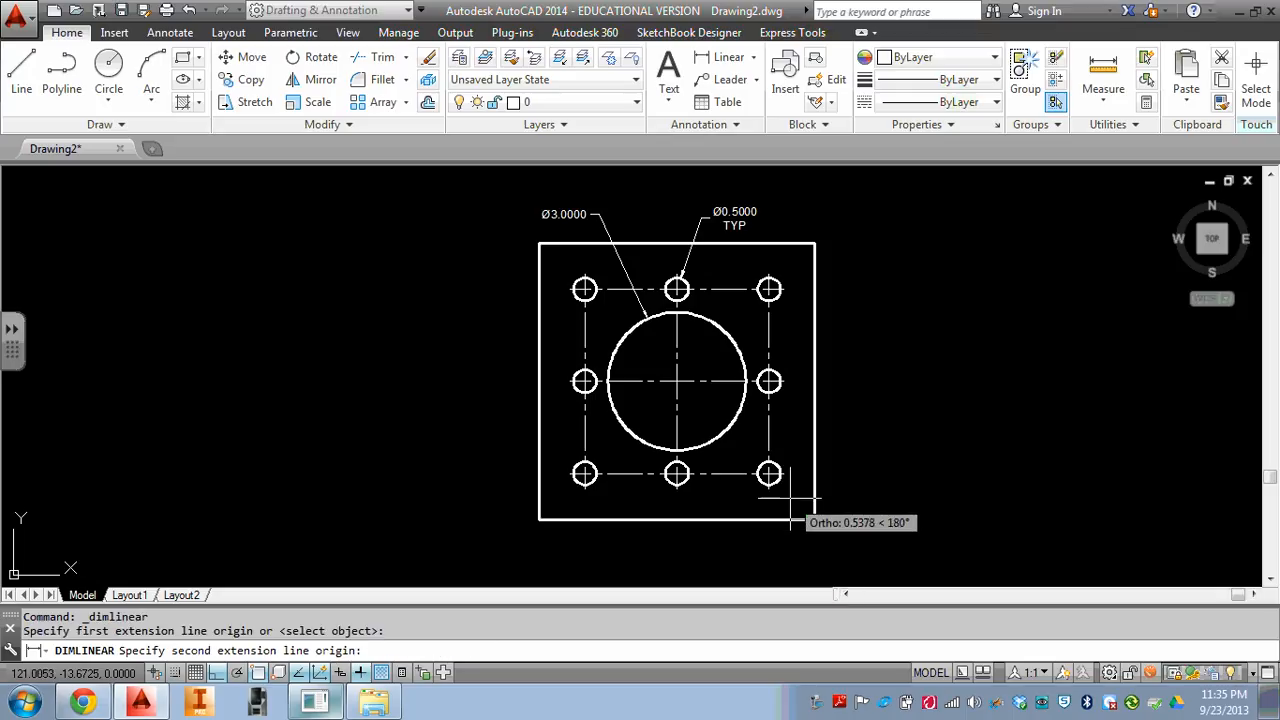
pyautogui.click(769, 473)
pyautogui.click(846, 494)
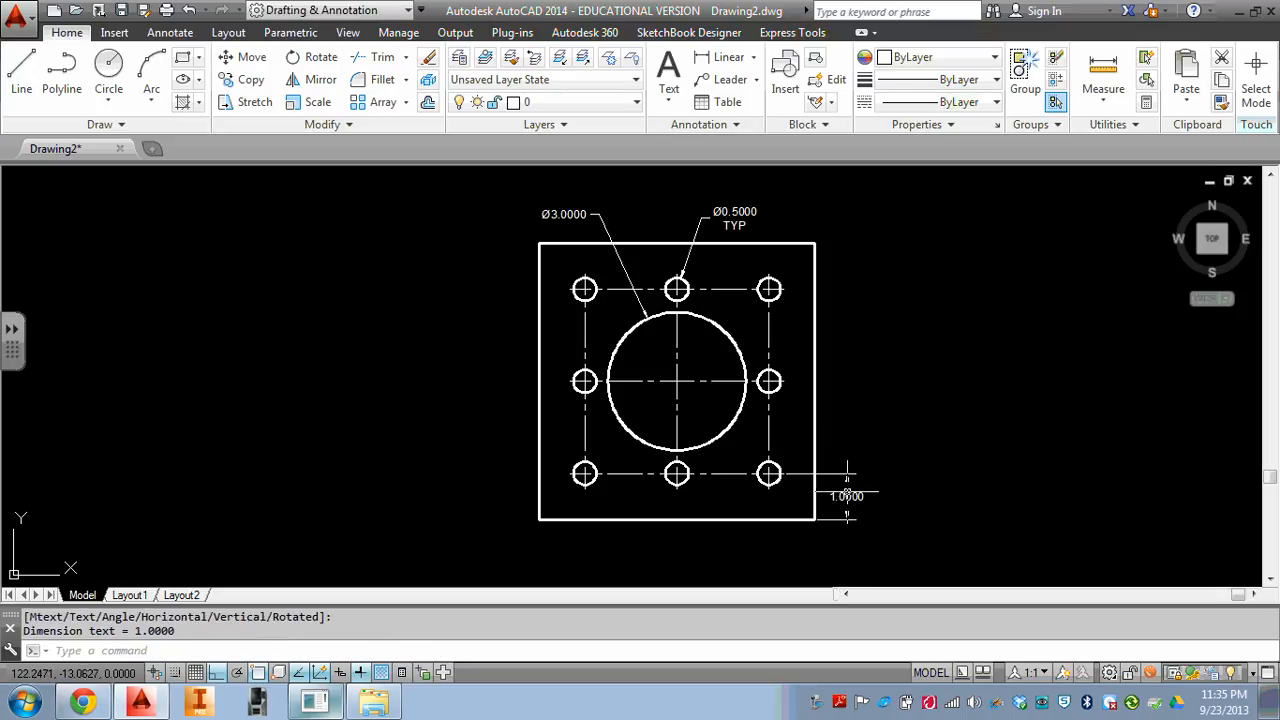
pyautogui.press('Return')
pyautogui.click(770, 478)
pyautogui.press('Escape')
# Step: Add a vertical linear dimension between the lower-right and middle-right holes' centre lines, aligned with the existing dimension beside the right edge
pyautogui.press('Return')
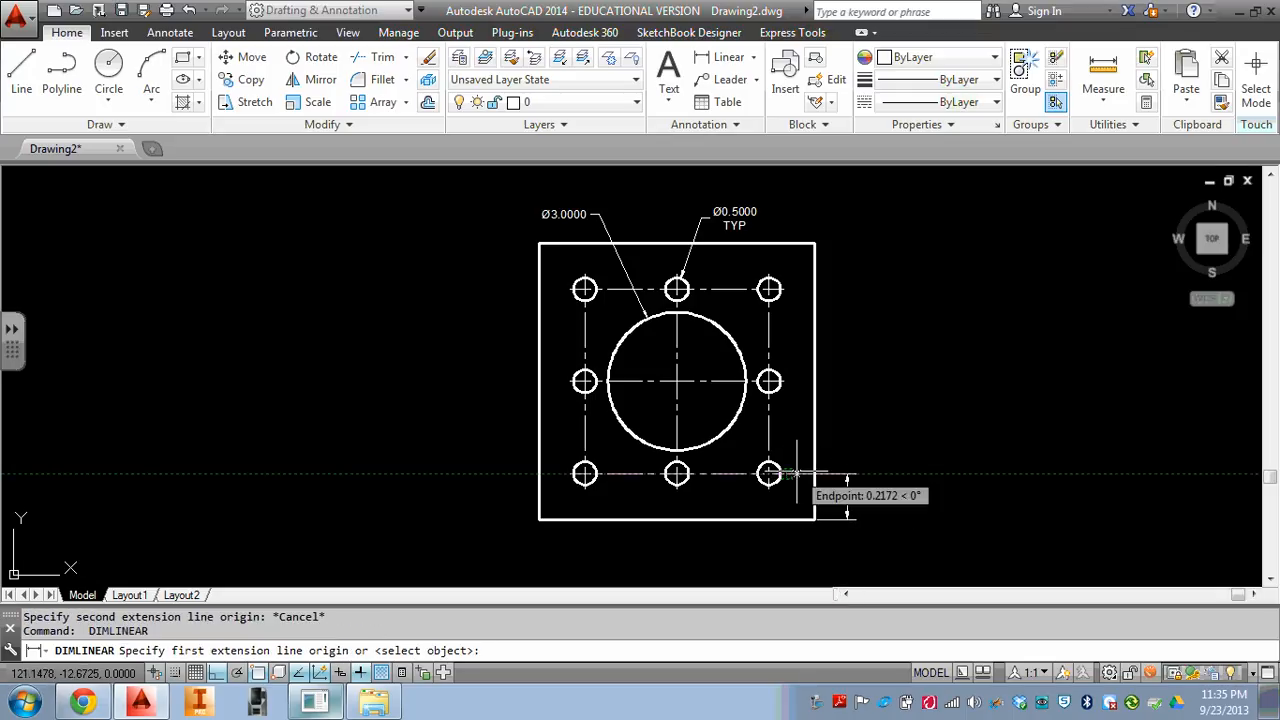
pyautogui.scroll(5, 812, 480)
pyautogui.click(703, 501)
pyautogui.scroll(-4, 731, 423)
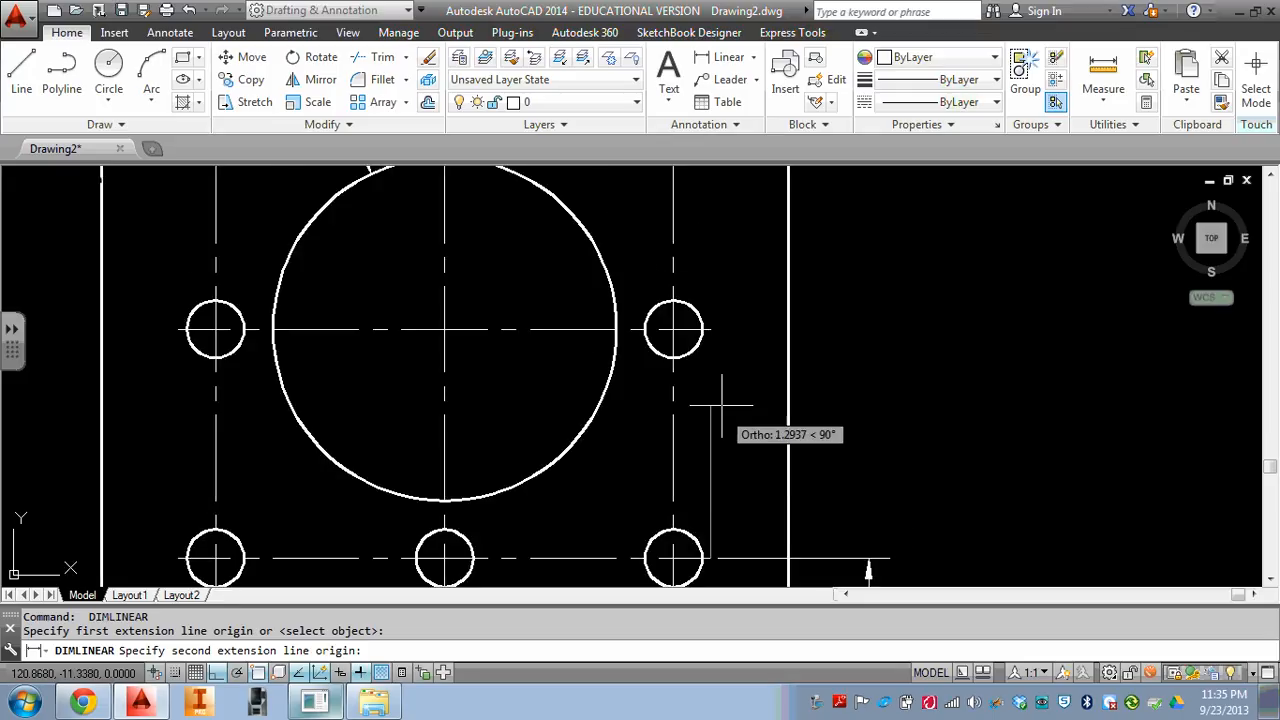
pyautogui.click(710, 329)
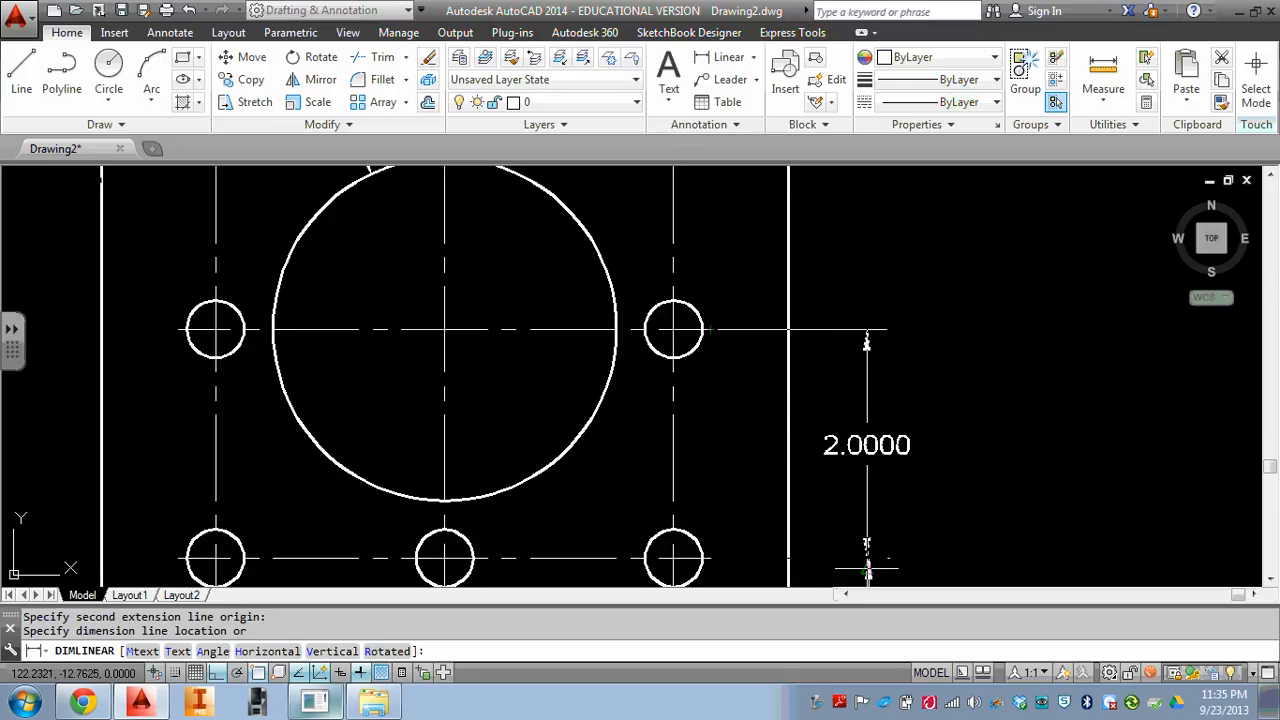
pyautogui.click(868, 445)
# Step: Add a vertical linear dimension between the middle-right and upper-right holes' centre lines, in line with the vertical dimensions below it
pyautogui.press('Return')
pyautogui.click(705, 329)
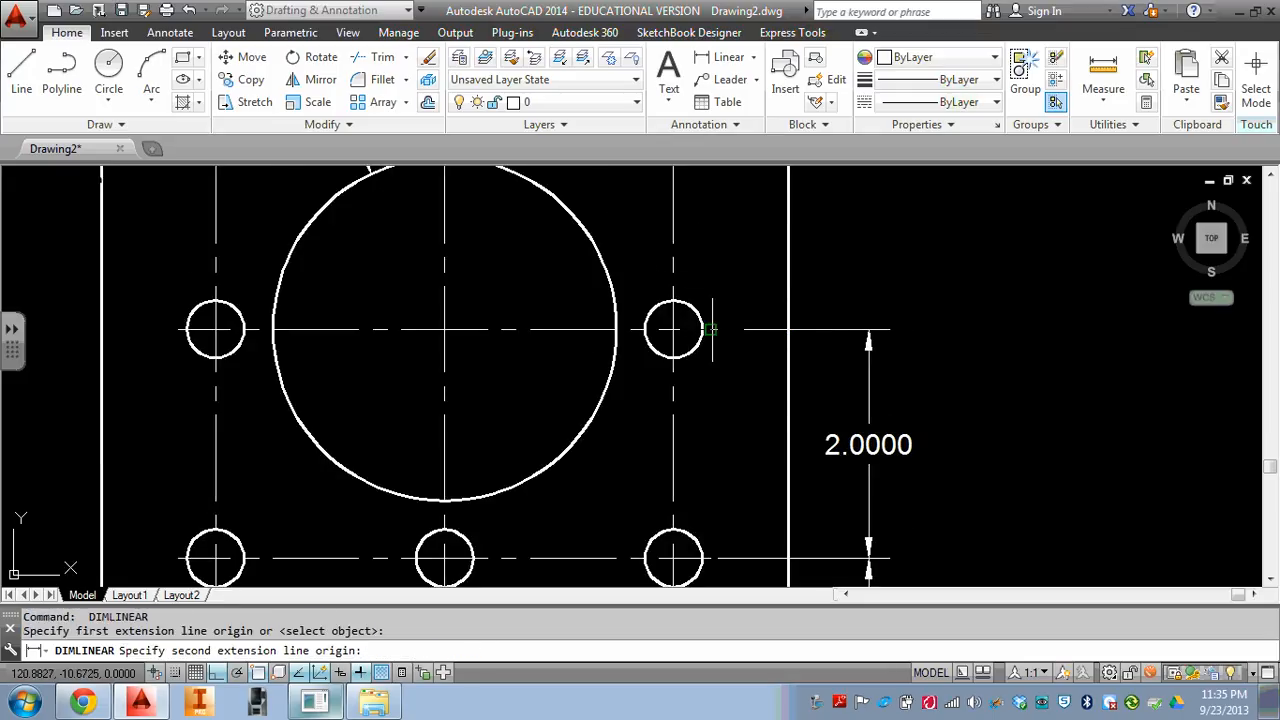
pyautogui.moveTo(705, 329); pyautogui.dragTo(705, 540, button='middle')
pyautogui.click(708, 310)
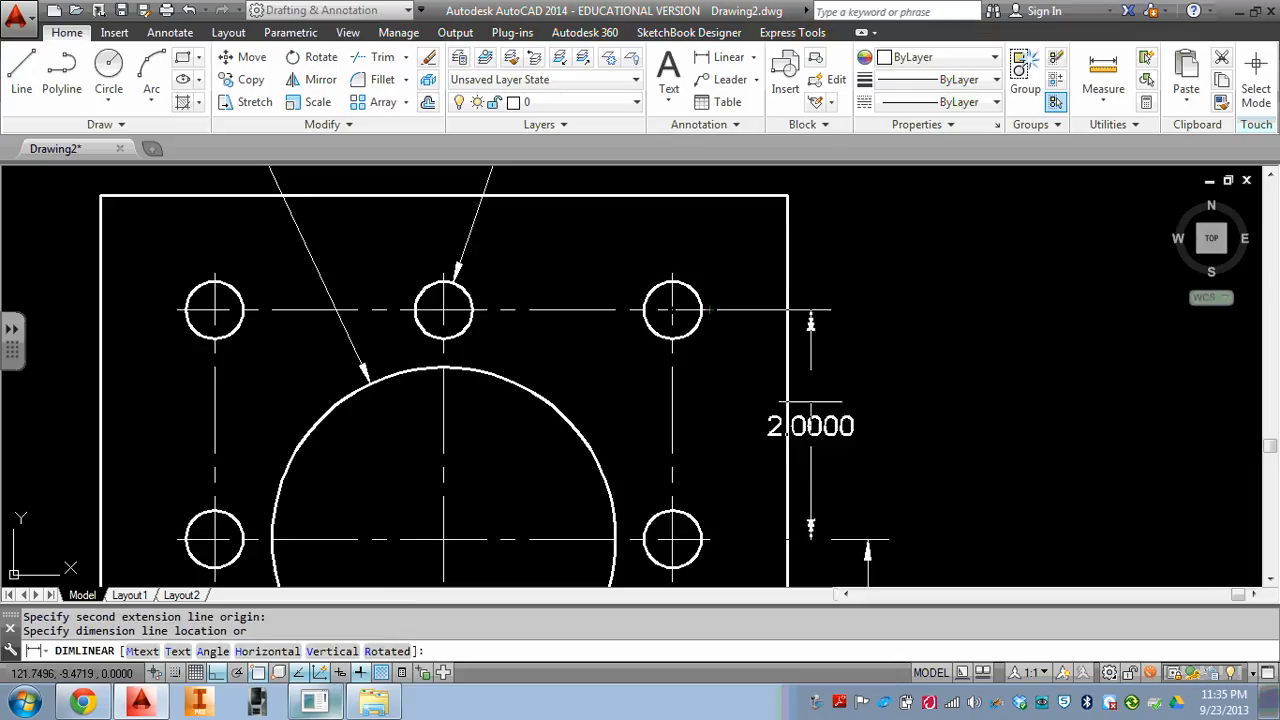
pyautogui.click(868, 538)
pyautogui.press('Escape')
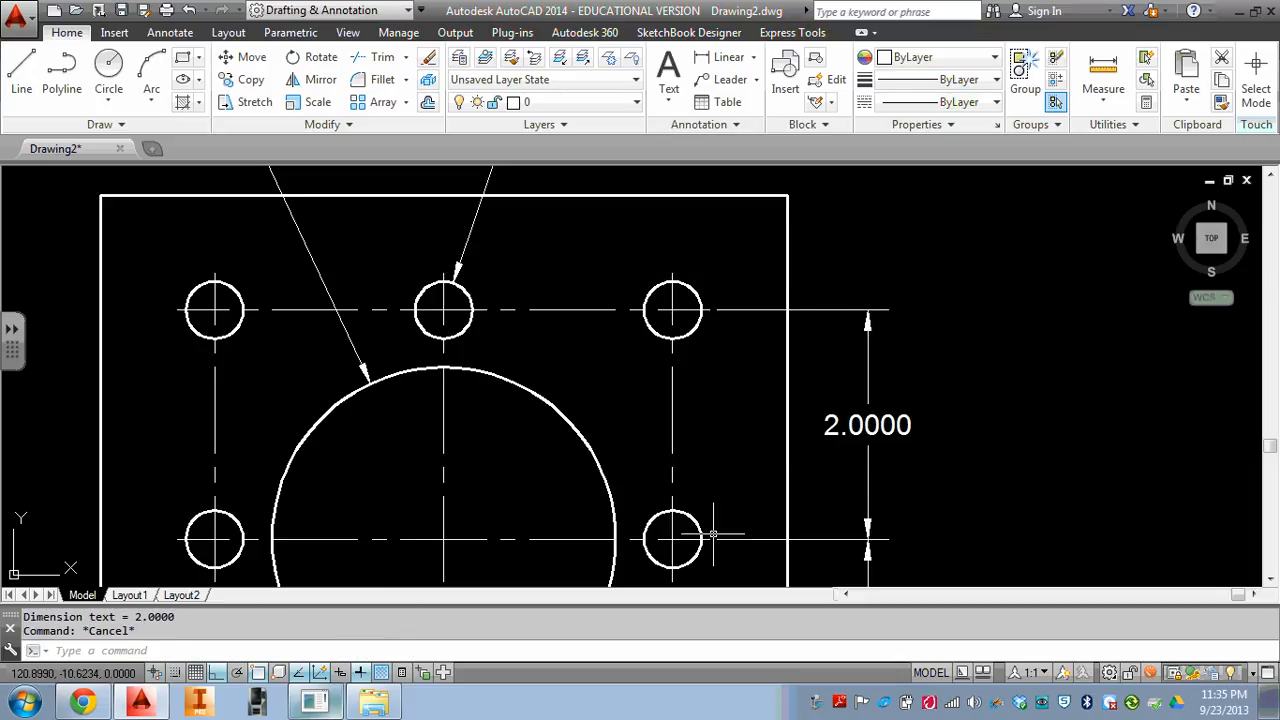
# Step: Dimension the square's overall height, placing the dimension line outside the vertical hole-spacing dimensions on the right
pyautogui.scroll(-4, 713, 535)
pyautogui.moveTo(729, 480); pyautogui.dragTo(670, 444, button='middle')
pyautogui.press('Return')
pyautogui.click(665, 341)
pyautogui.click(684, 178)
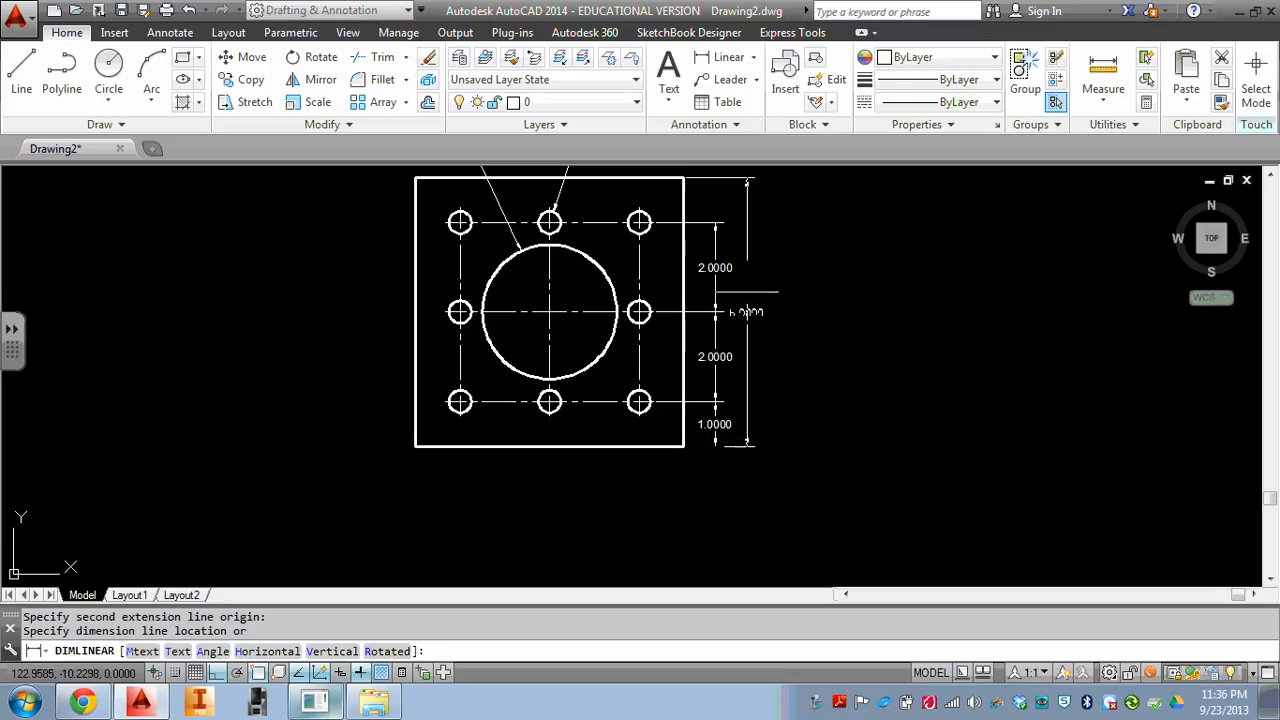
pyautogui.click(760, 310)
# Step: Add a horizontal linear dimension from the lower-right hole's centre line to the square's lower-right corner, placed below the bottom edge
pyautogui.press('Return')
pyautogui.click(684, 446)
pyautogui.scroll(6, 645, 413)
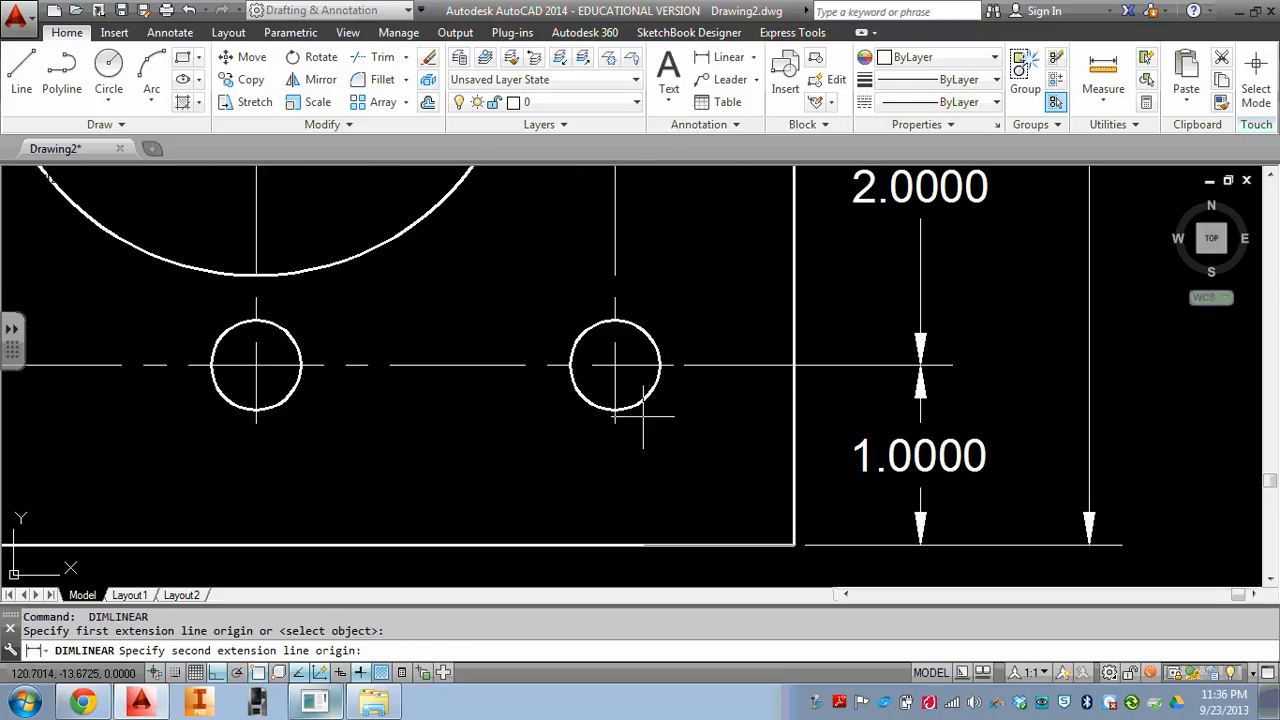
pyautogui.click(794, 545)
pyautogui.moveTo(730, 430); pyautogui.dragTo(692, 275, button='middle')
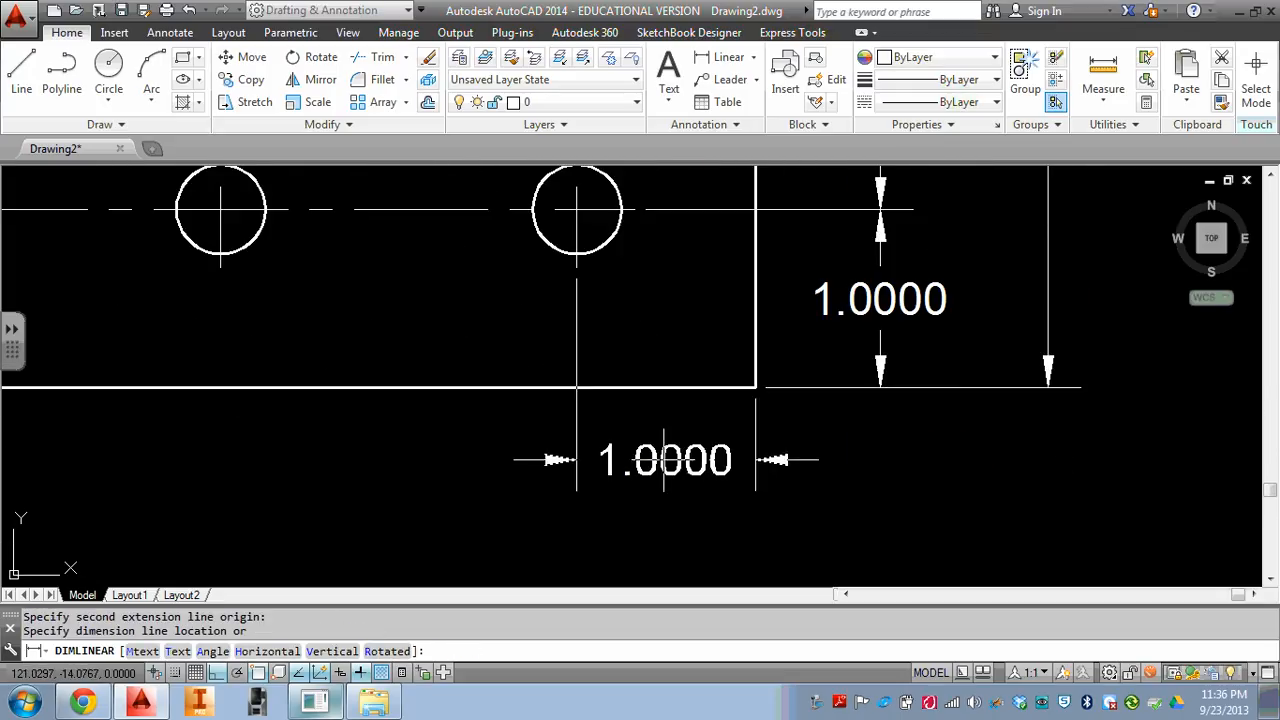
pyautogui.click(665, 460)
pyautogui.press('Return')
pyautogui.click(760, 360)
pyautogui.press('Escape')
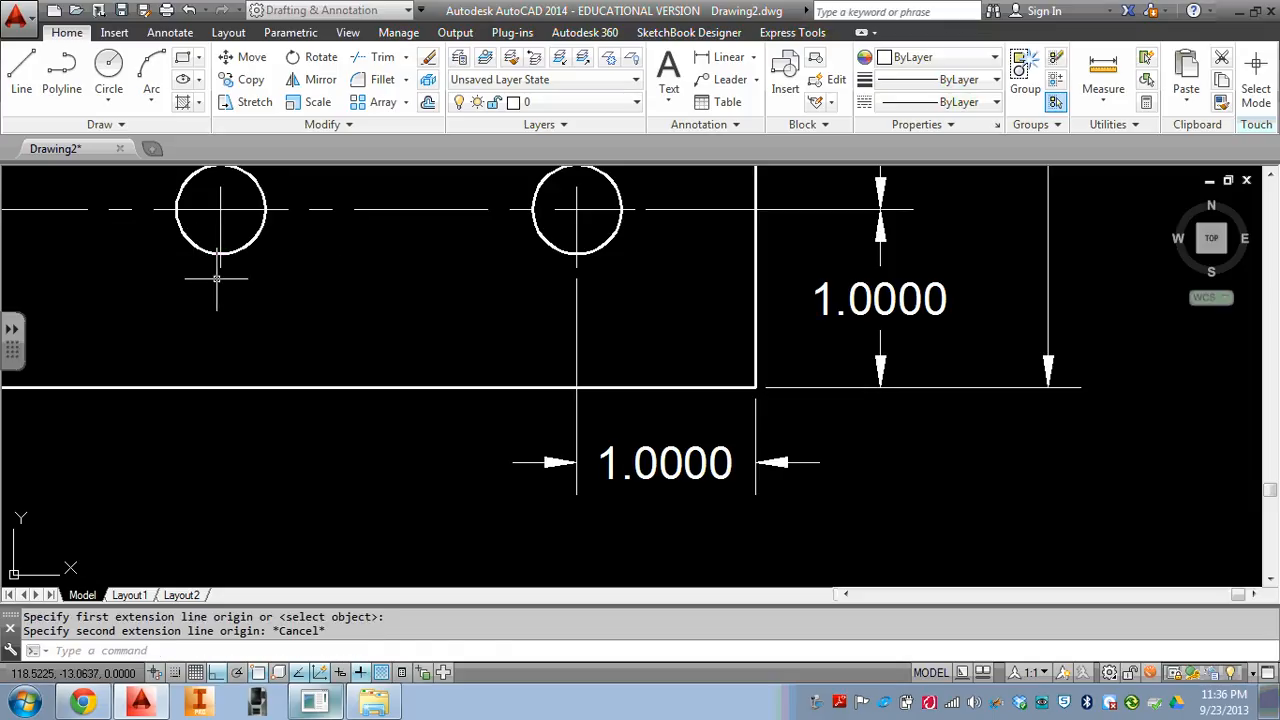
# Step: Add a horizontal linear dimension between the lower-right and bottom middle holes' centre lines, in line with the dimension below the bottom edge
pyautogui.press('Return')
pyautogui.click(576, 268)
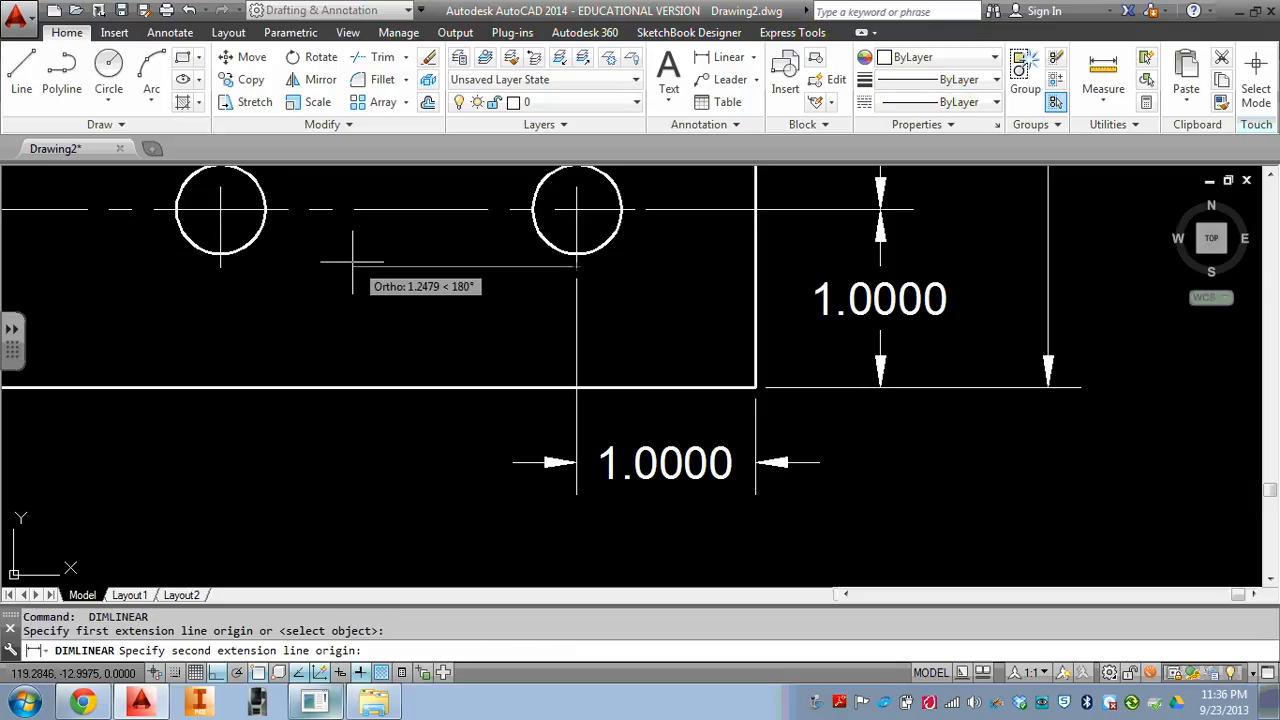
pyautogui.click(221, 262)
pyautogui.click(508, 458)
pyautogui.scroll(-2, 505, 455)
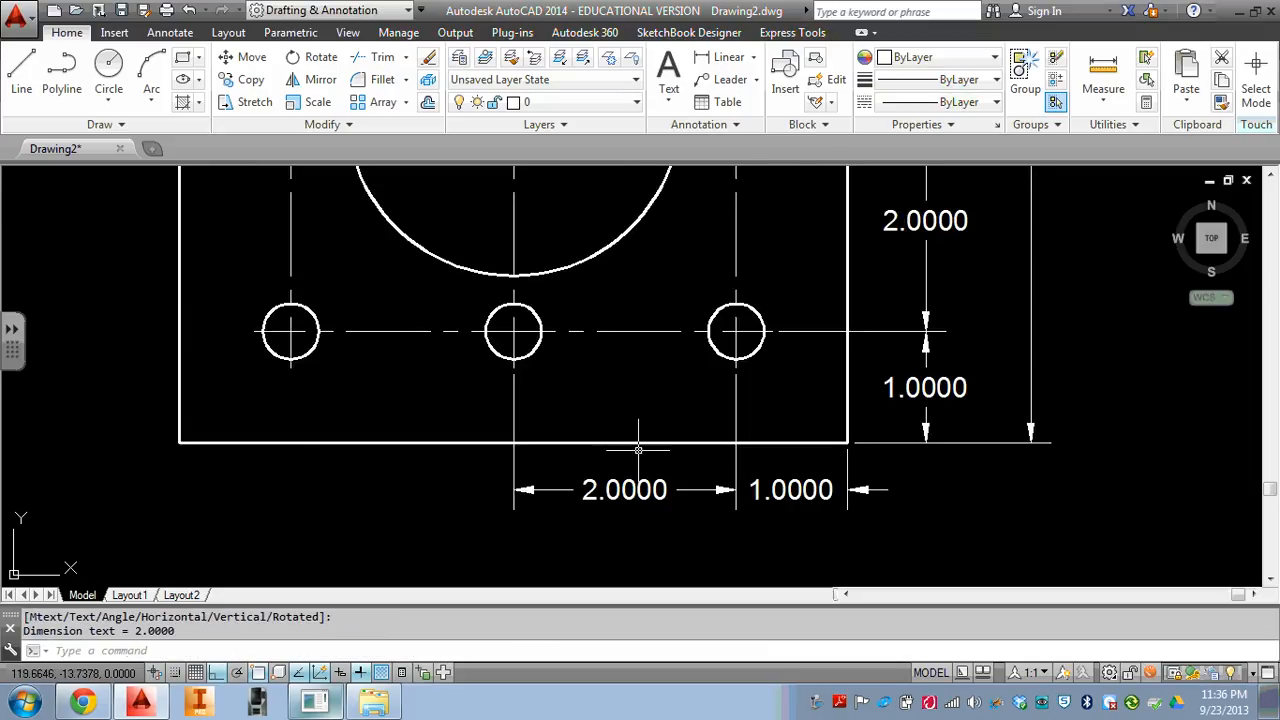
# Step: Add a horizontal linear dimension between the bottom middle and lower-left holes' centre lines, continuing the row below the square
pyautogui.press('Return')
pyautogui.click(513, 368)
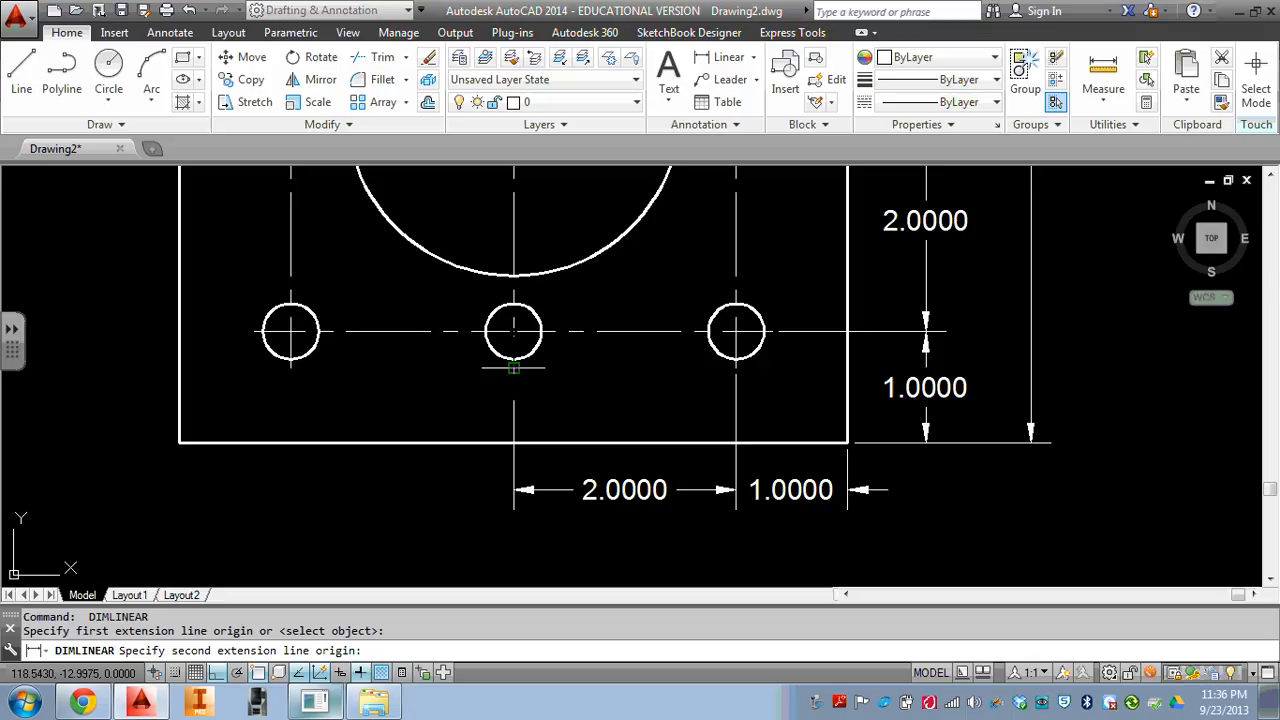
pyautogui.click(291, 368)
pyautogui.scroll(-2, 571, 489)
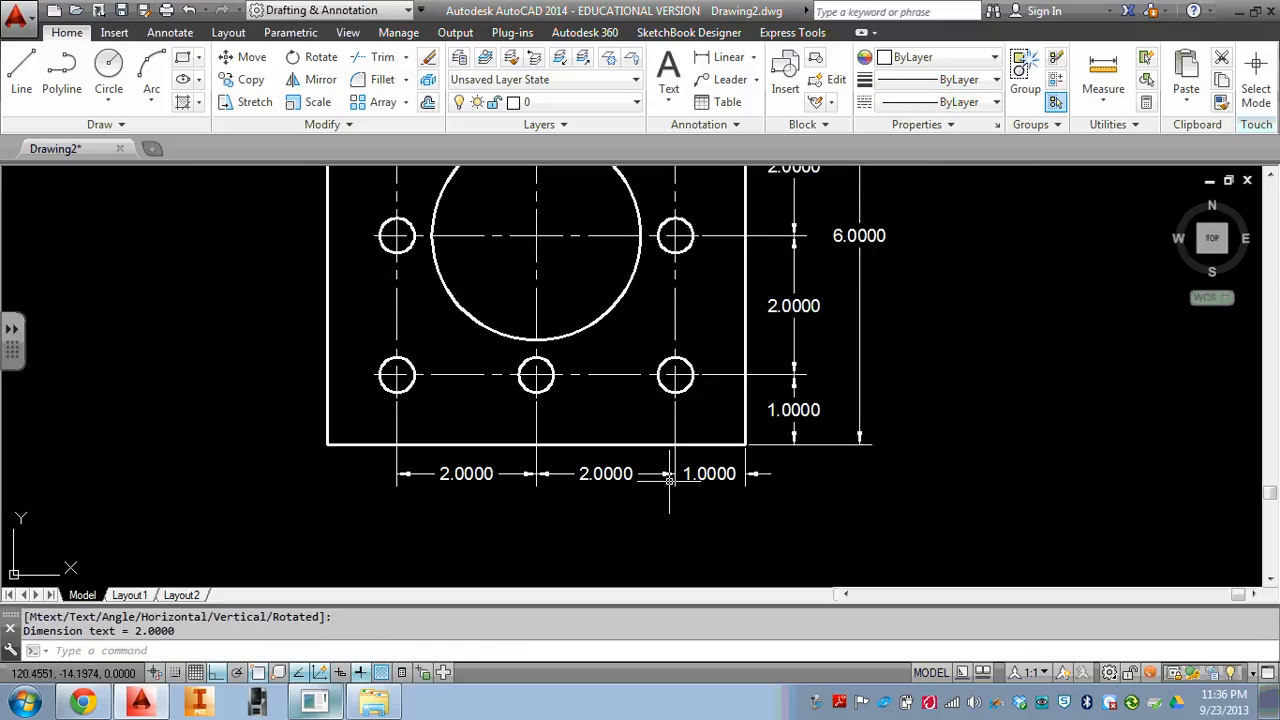
# Step: Dimension the square's overall width, placing the dimension line below the horizontal hole-spacing dimensions
pyautogui.press('space')
pyautogui.click(745, 443)
pyautogui.click(327, 443)
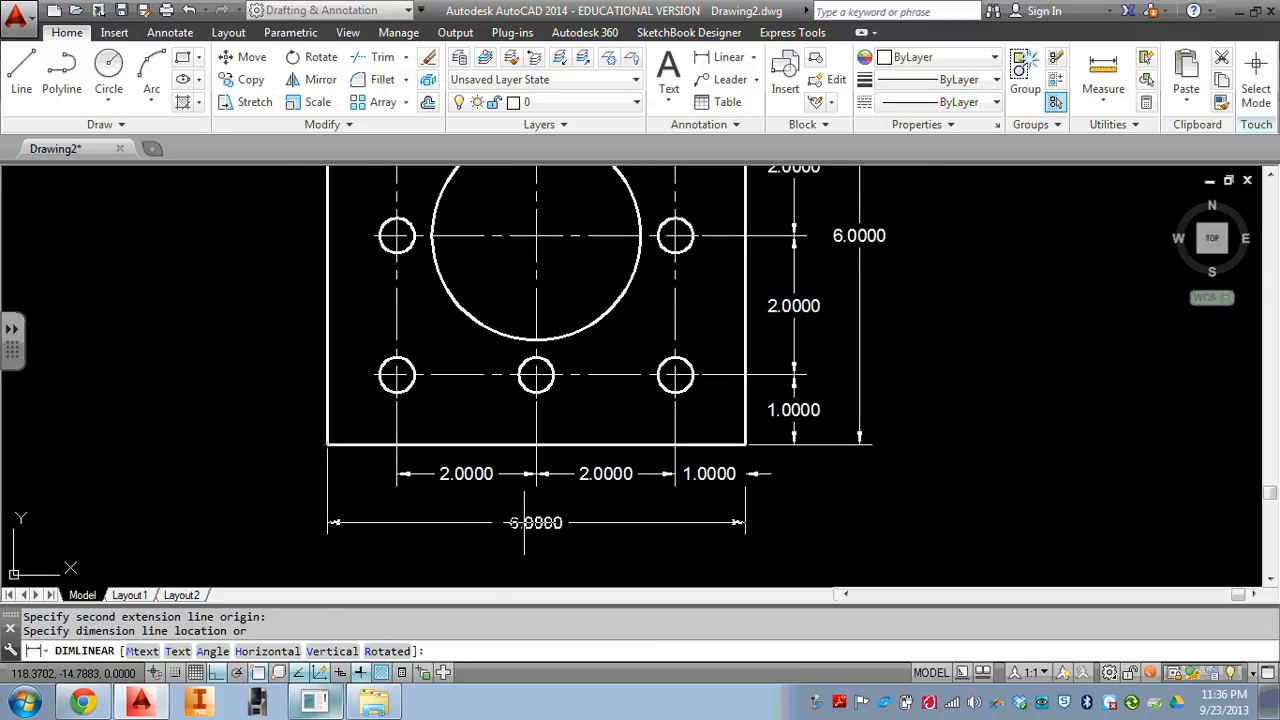
pyautogui.click(573, 514)
pyautogui.press('Escape')
pyautogui.scroll(-2, 582, 482)
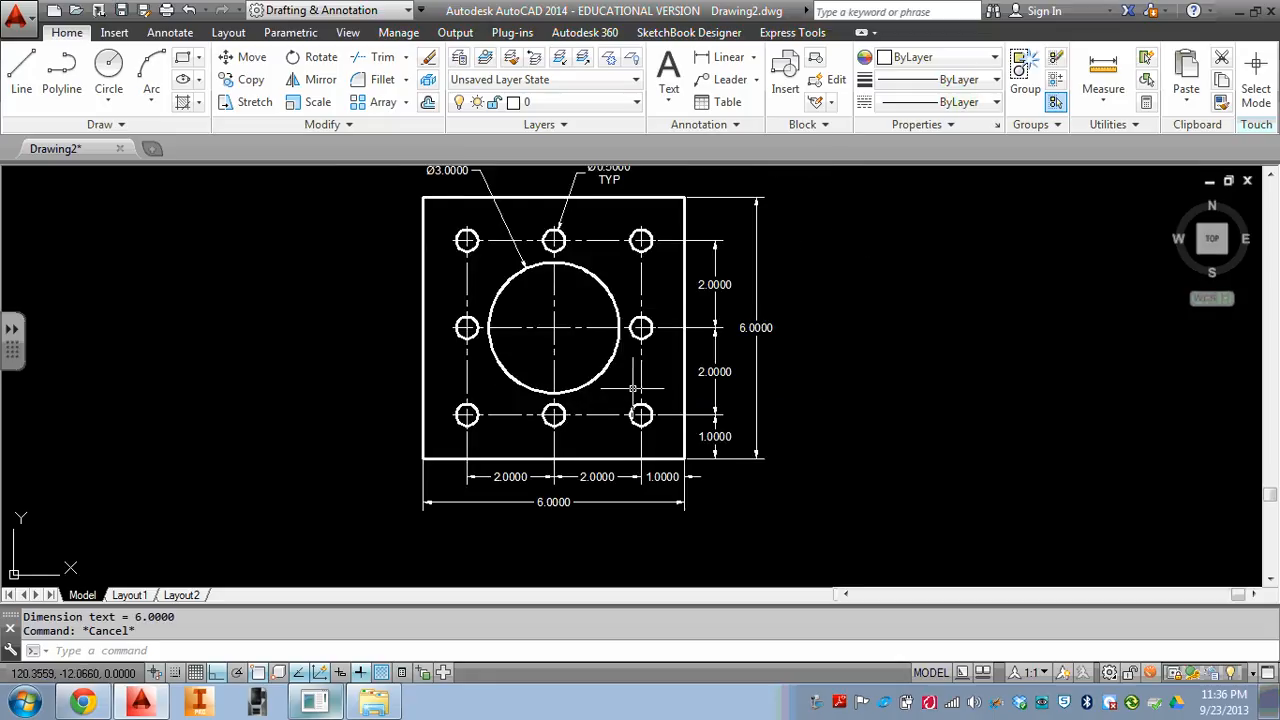